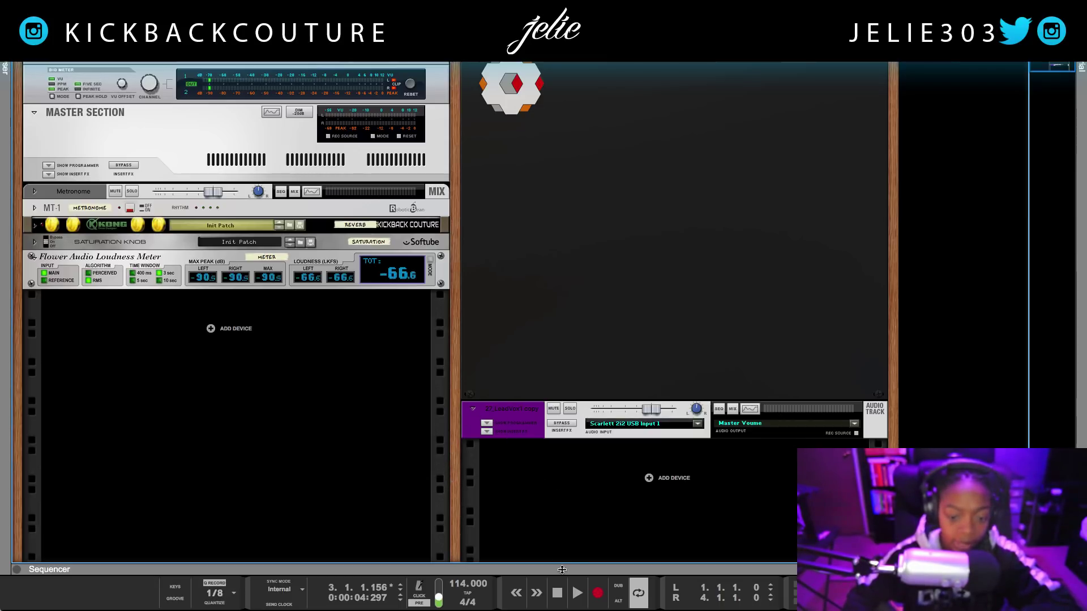
Play the song from the start to audition the vocal audio track.
key("KP_0")
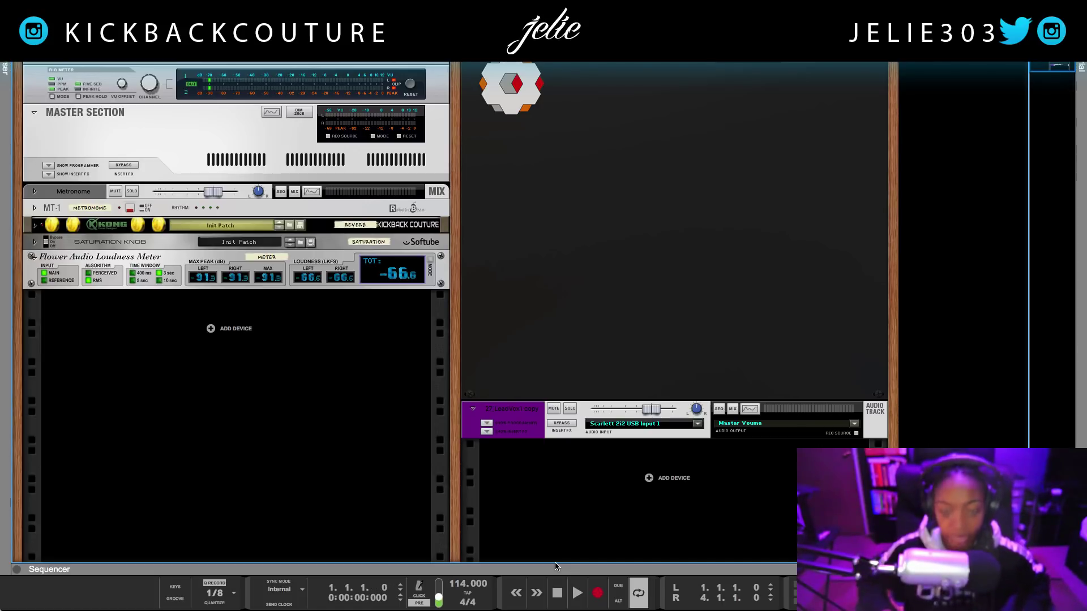
left_click(522, 421)
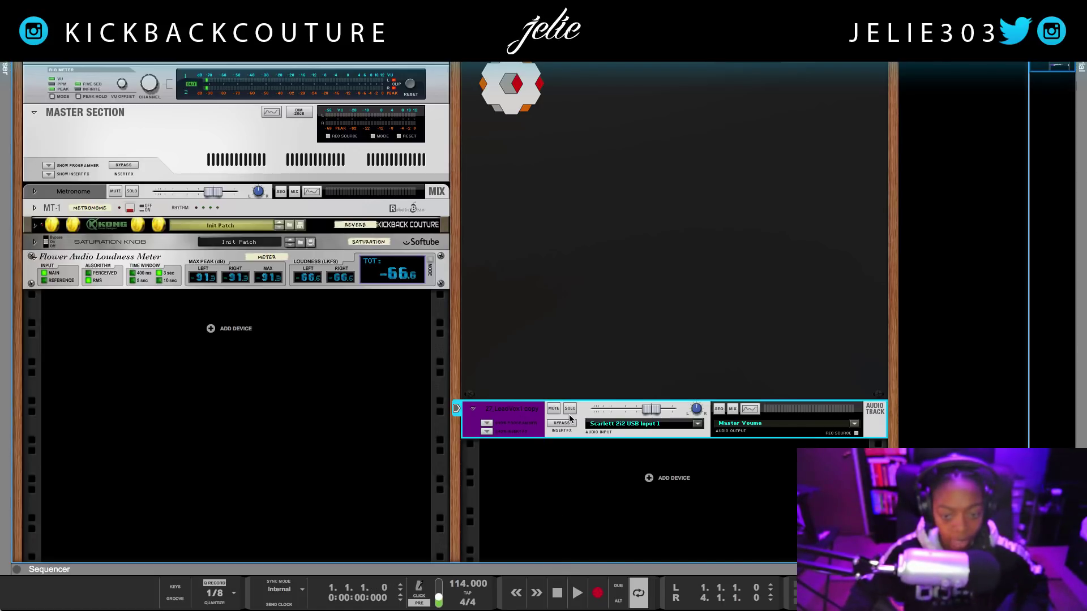
key("space")
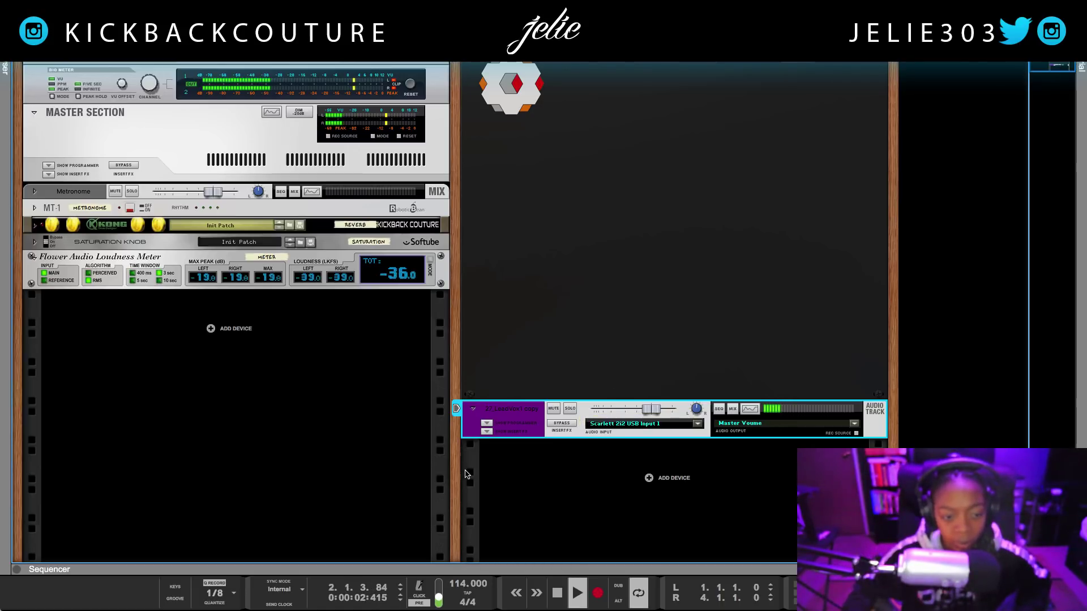
left_click(475, 487)
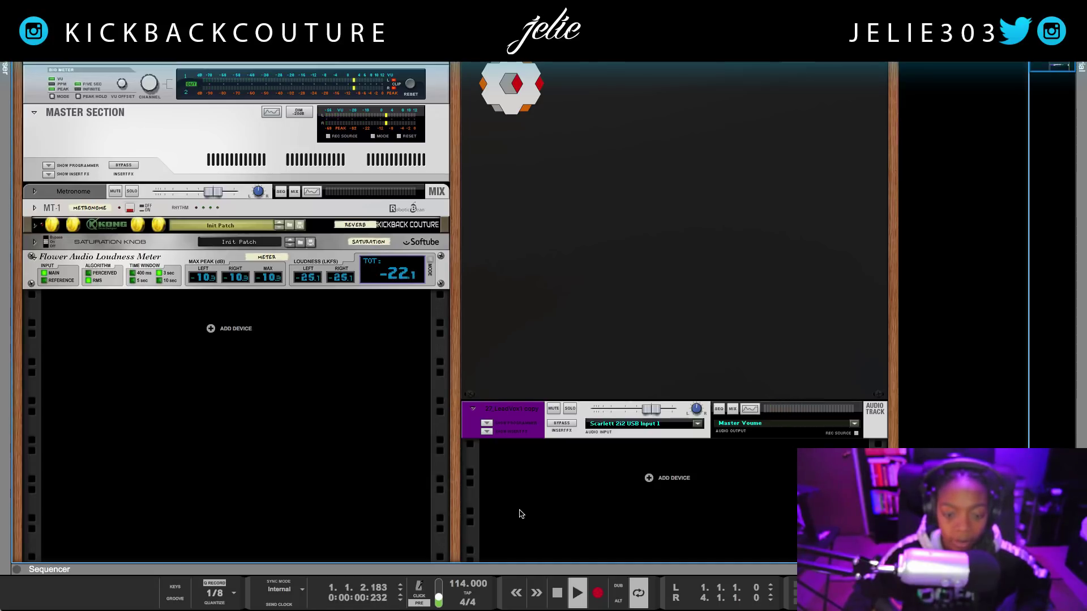
key("space")
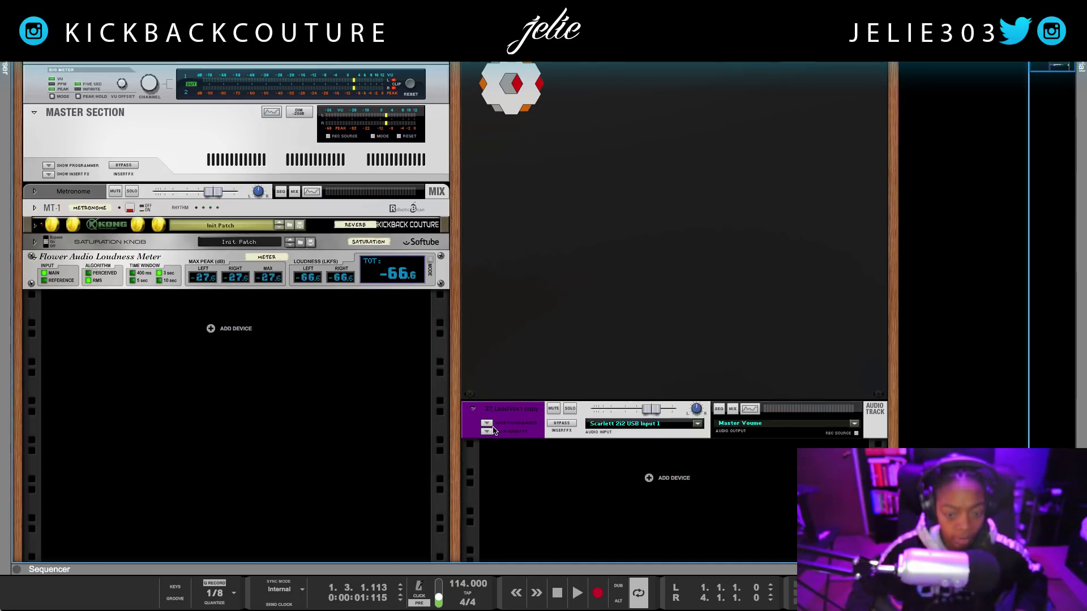
Rename the vocal audio track to 'LEAD VOCAL'.
double_click(509, 409)
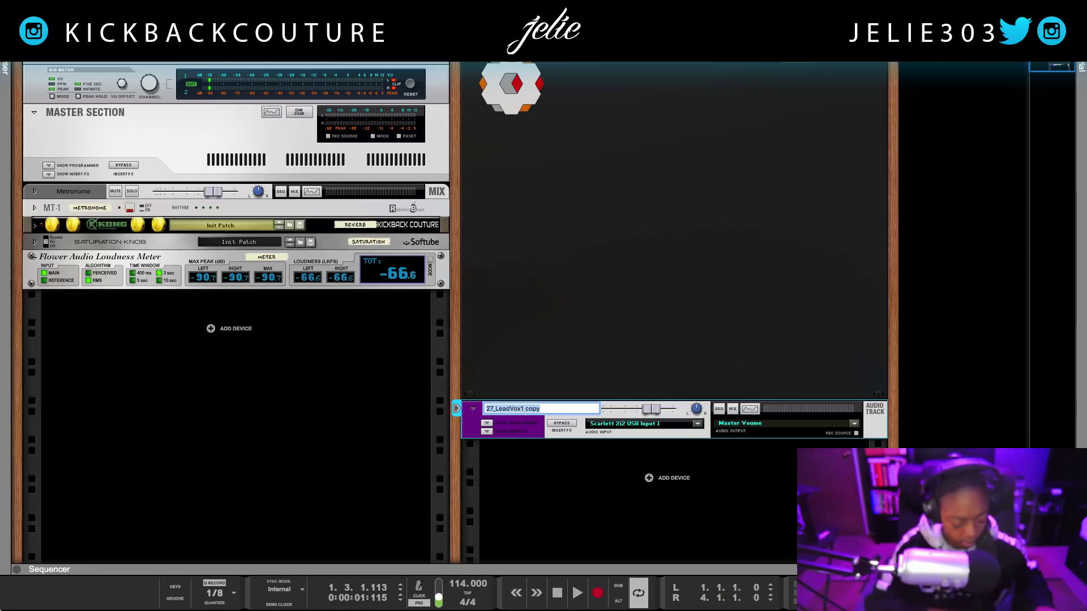
type("LEAD VOC")
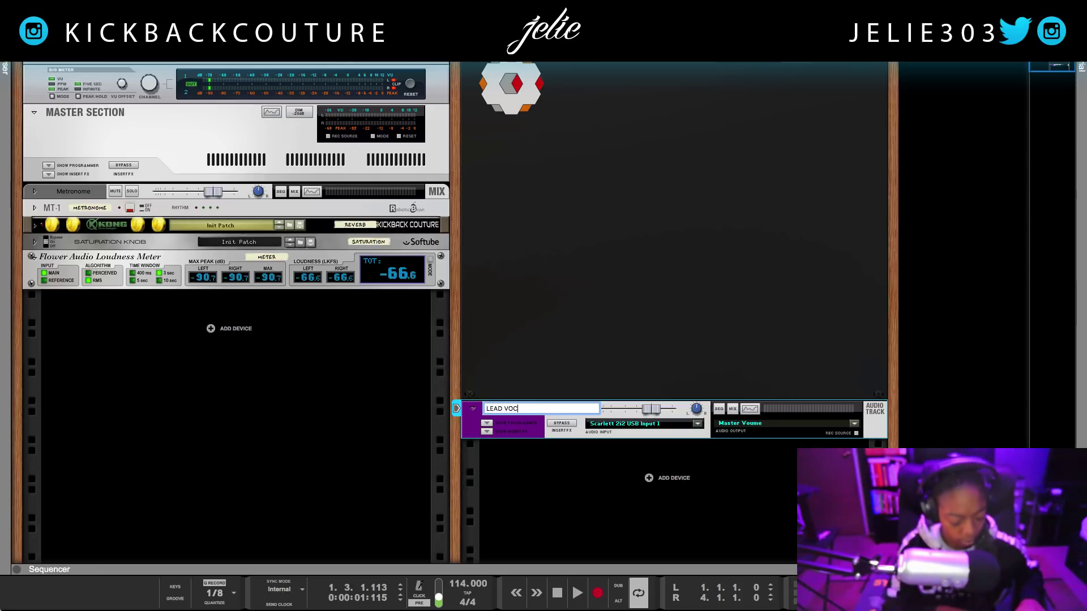
type("AL")
key("Return")
Set the LEAD VOCAL track colour to Sky Blue.
right_click(527, 422)
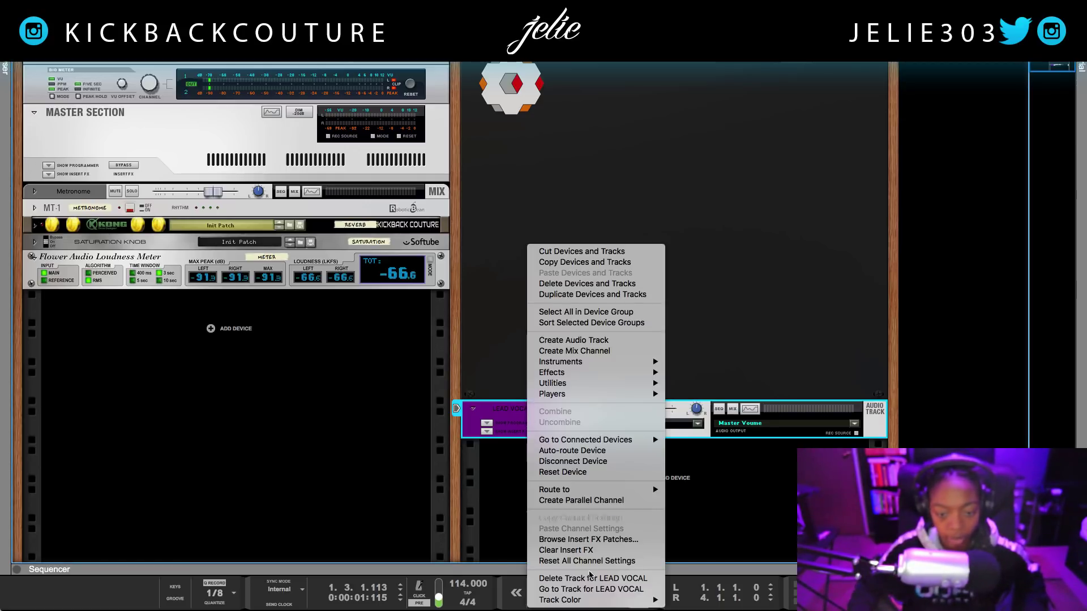
mouse_move(622, 599)
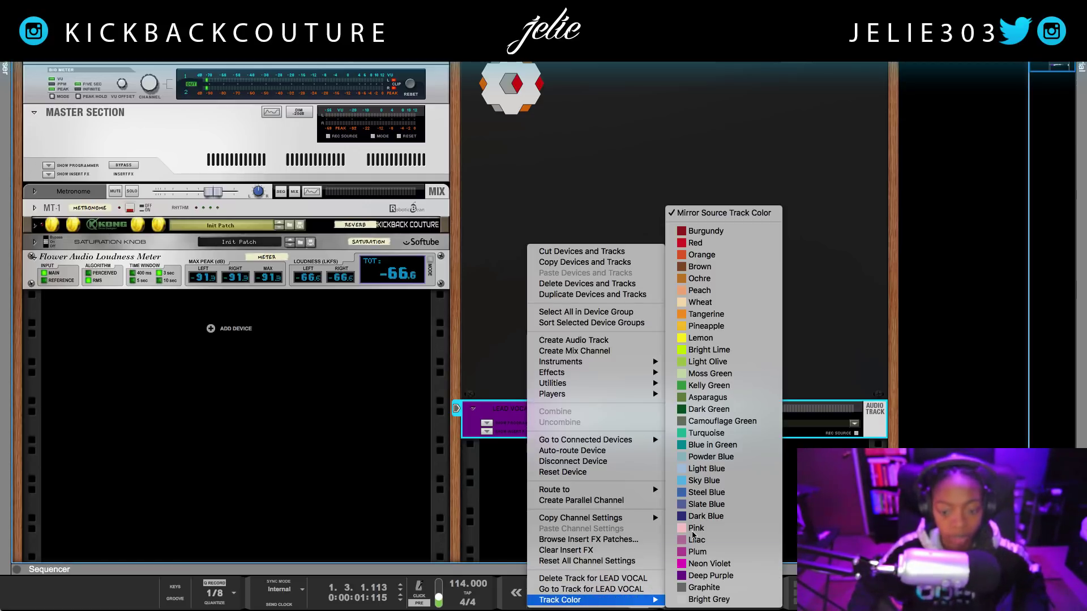
left_click(703, 480)
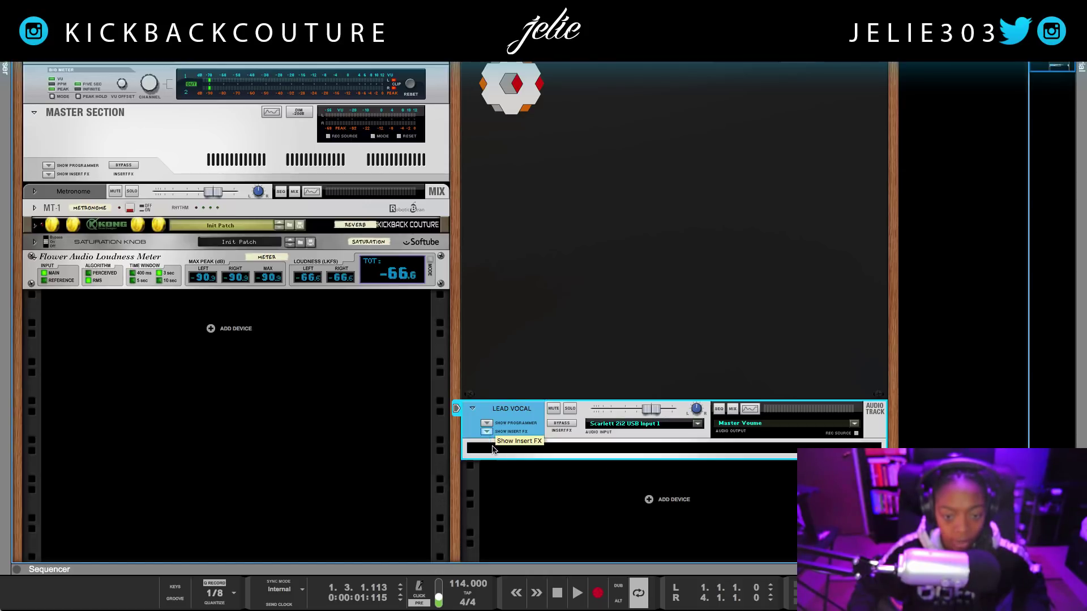
Add a Spider Audio merger & splitter from Utilities > Reason Devices to the track.
right_click(502, 453)
mouse_move(514, 386)
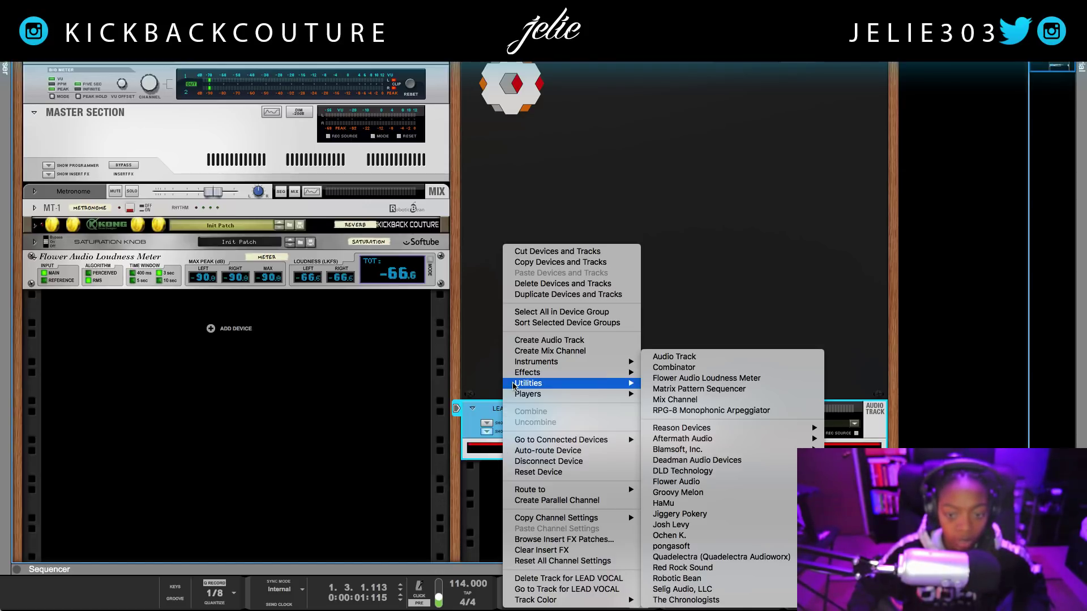
mouse_move(700, 432)
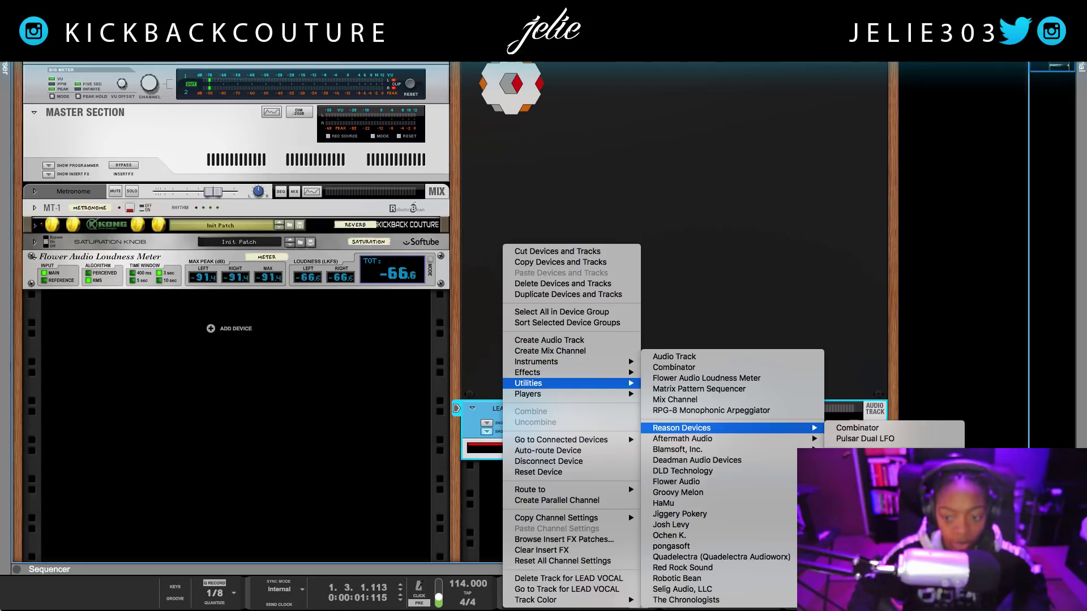
left_click(866, 450)
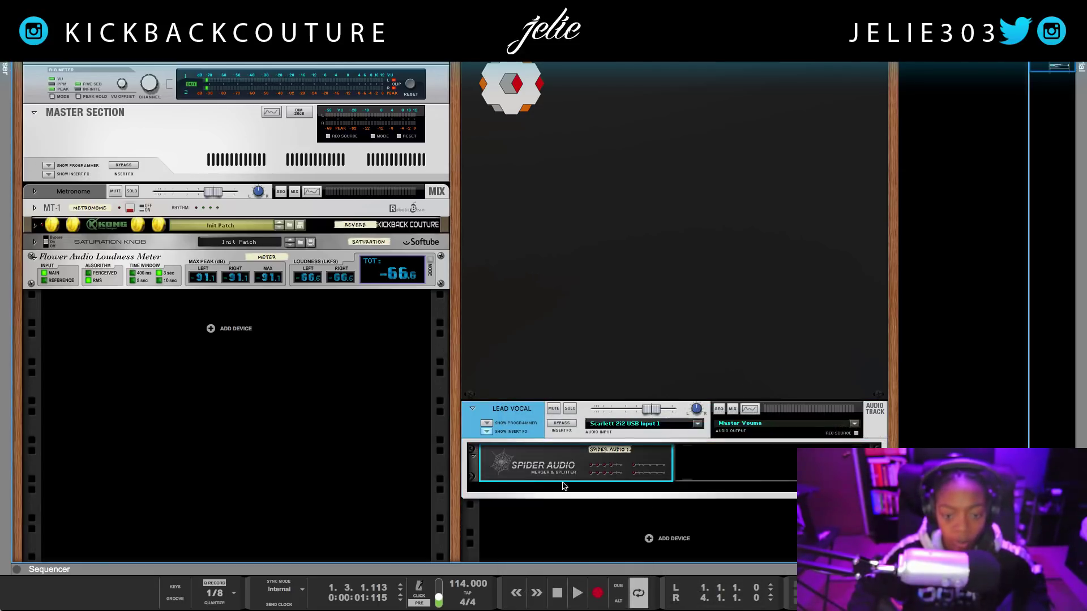
Cable the track's left and right parallel outputs into Spider Audio's A and B inputs, then play to check.
key("Tab")
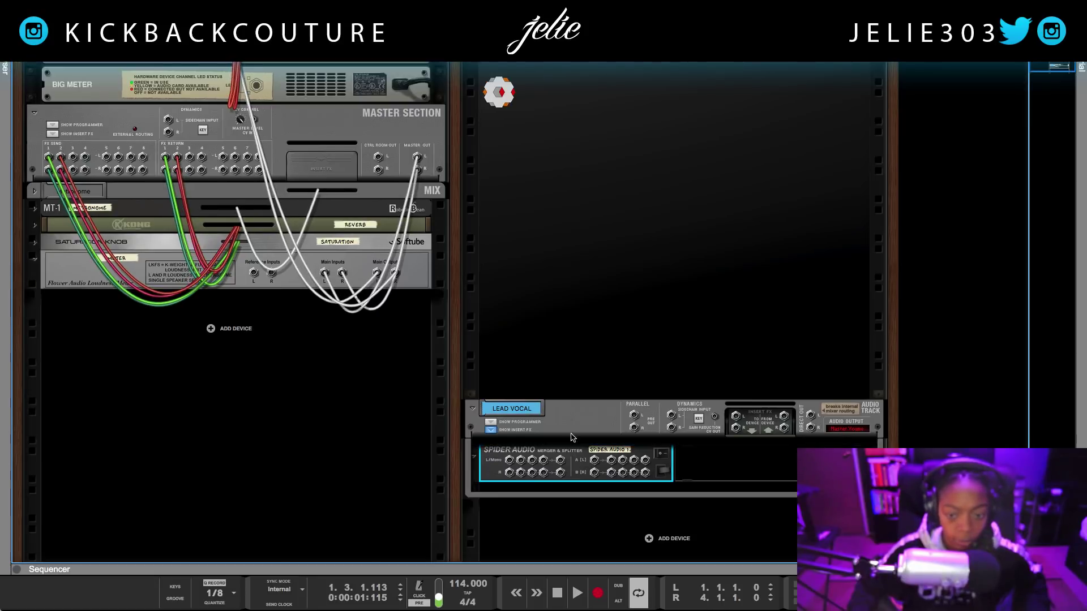
left_click(634, 418)
left_click_drag(635, 417, 594, 461)
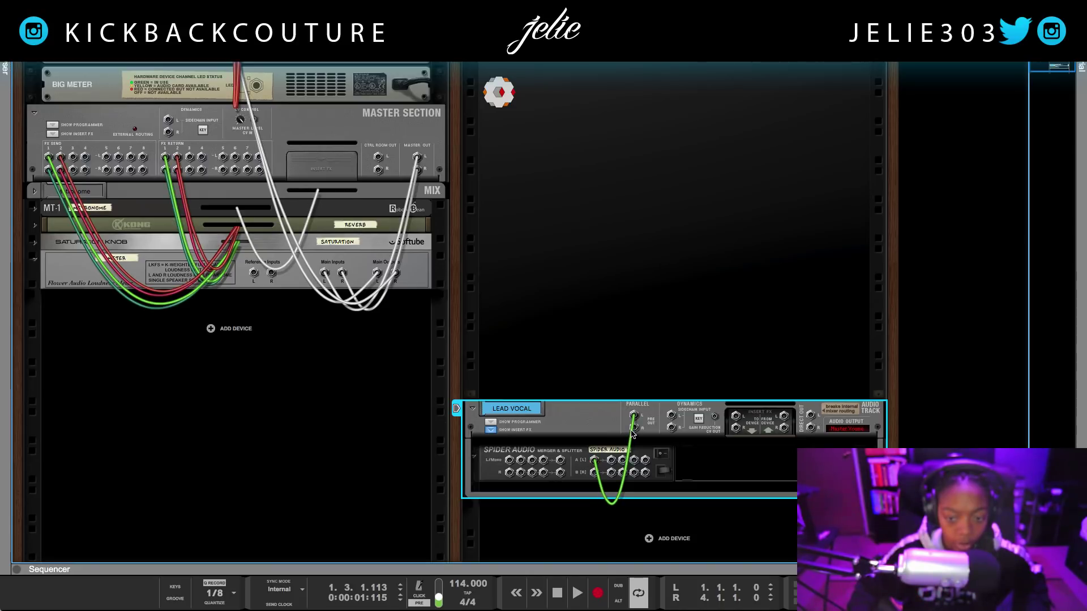
left_click_drag(633, 428, 593, 472)
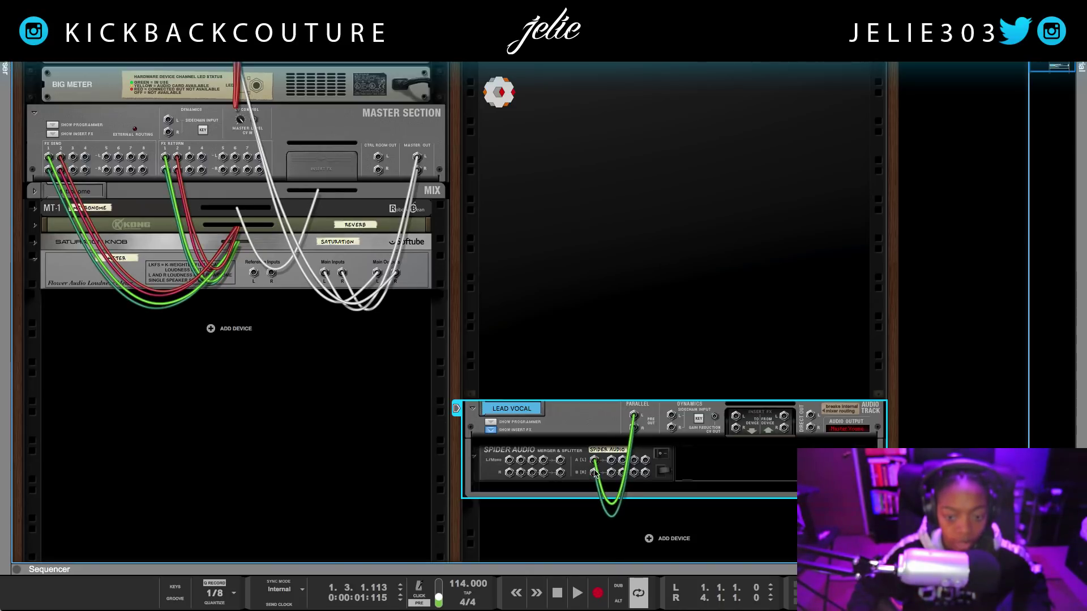
key("Tab")
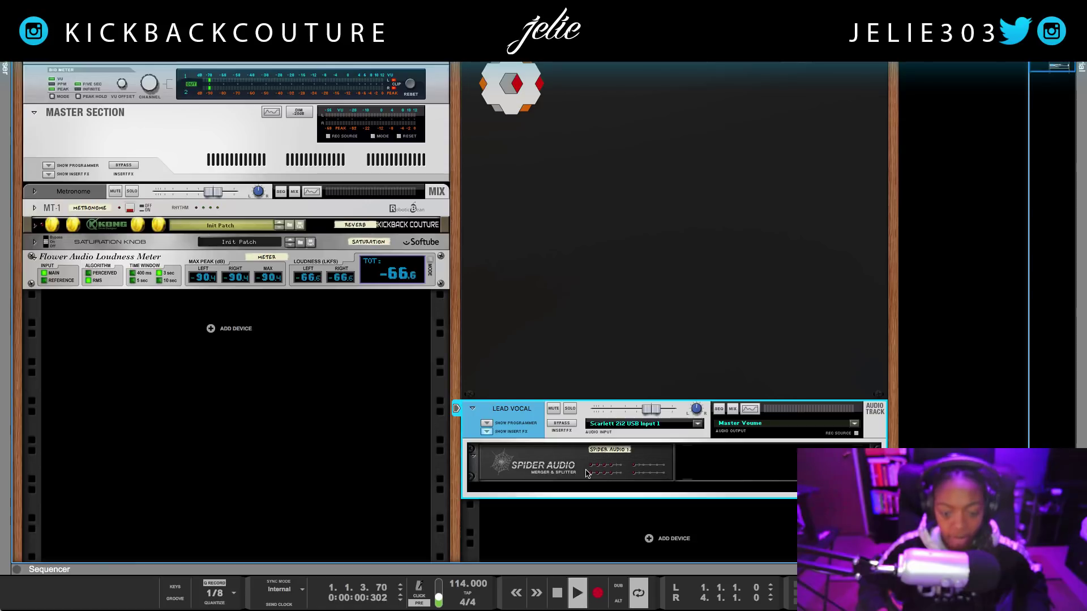
key("space")
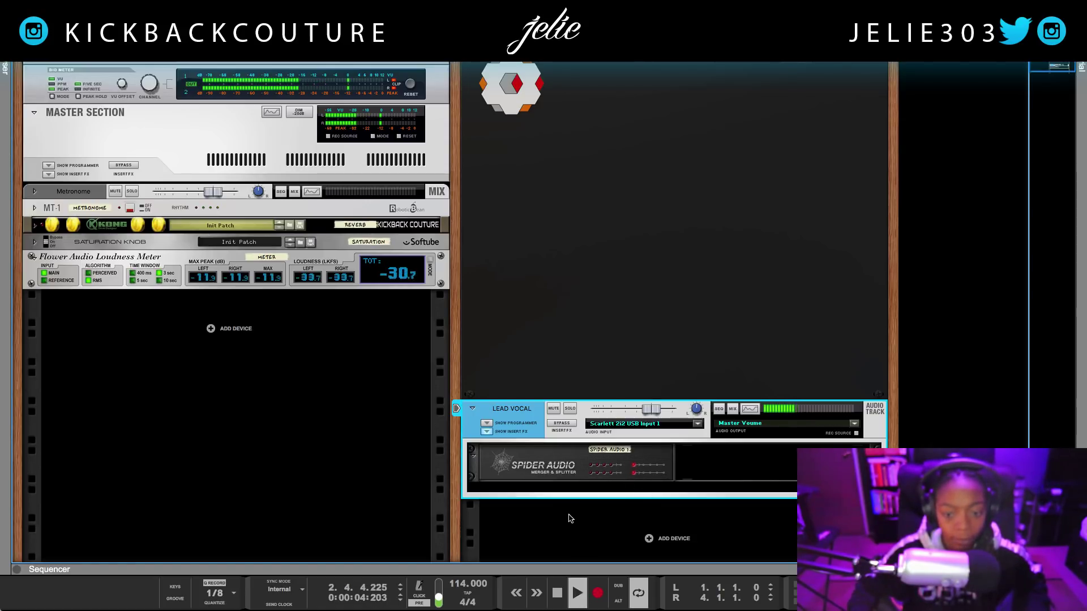
key("space")
Create a new mix channel below the LEAD VOCAL track.
scroll(605, 498, "down", 1)
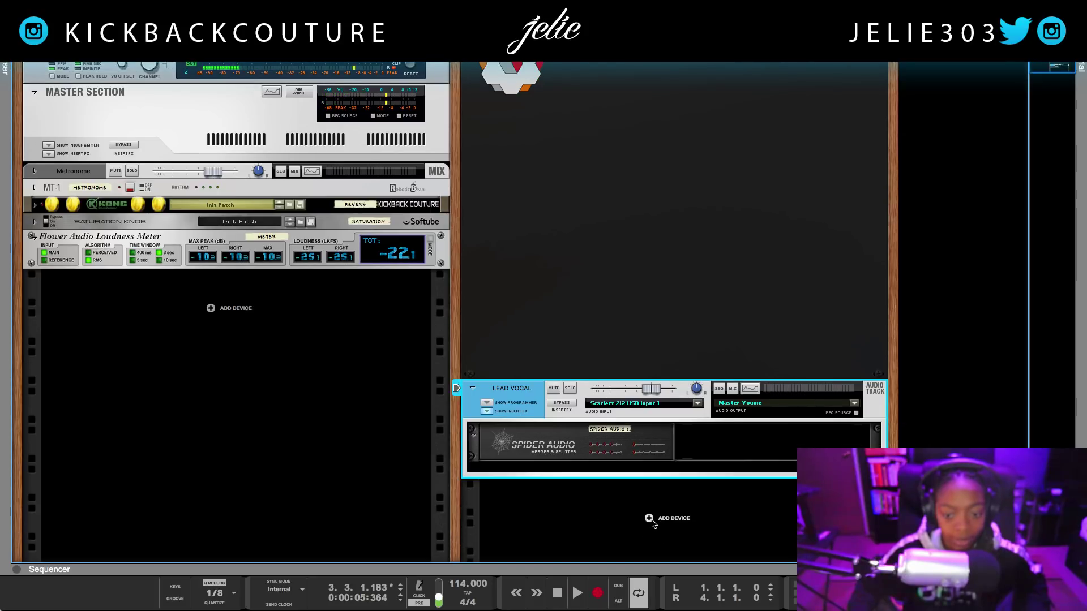
left_click(650, 518)
left_click(649, 518)
left_click(649, 518)
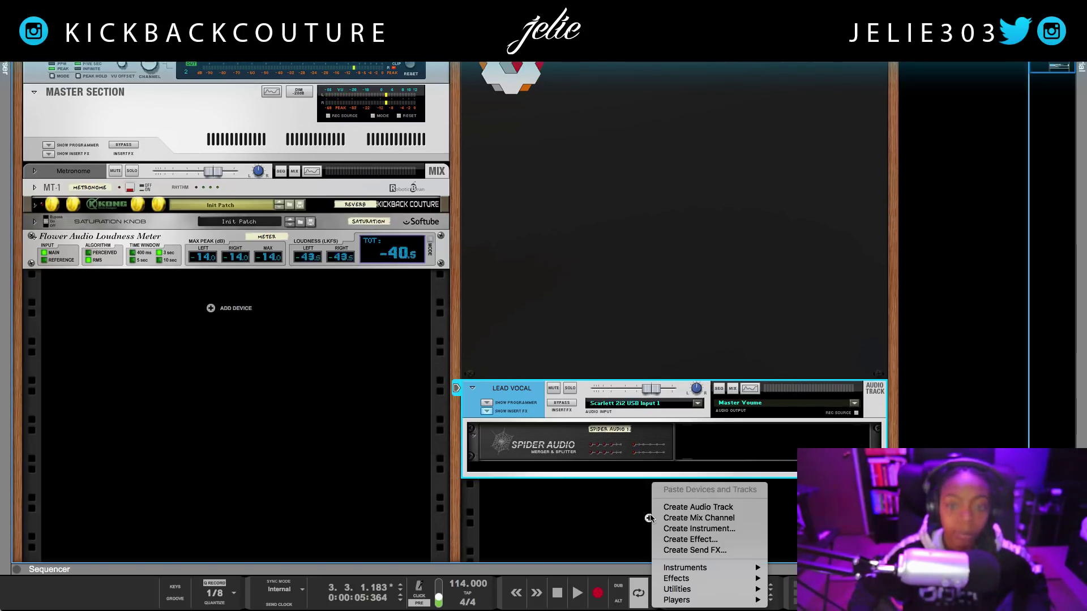
left_click(667, 519)
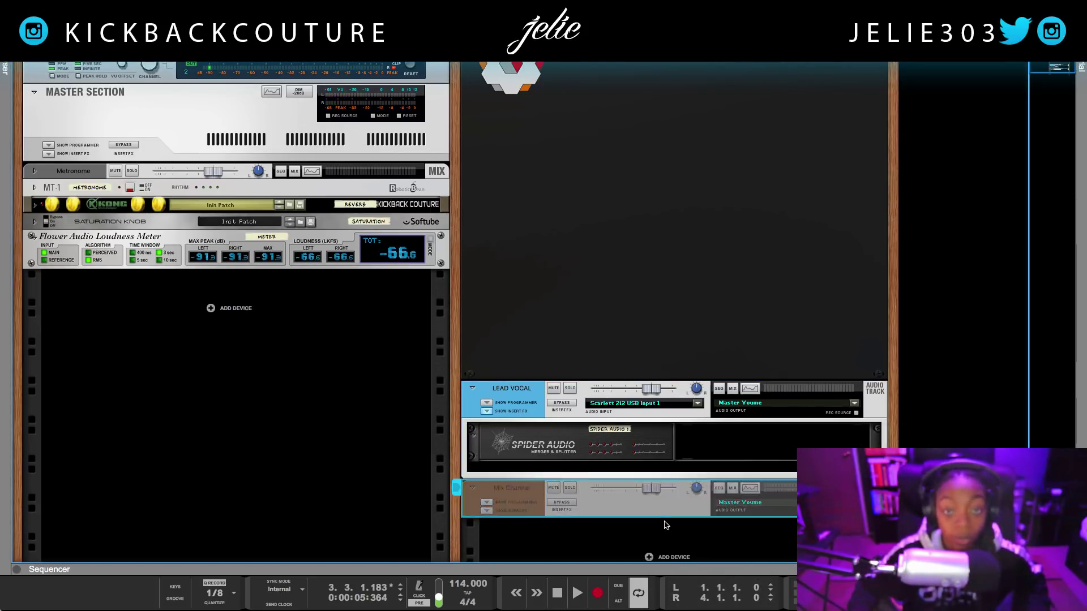
left_click(487, 511)
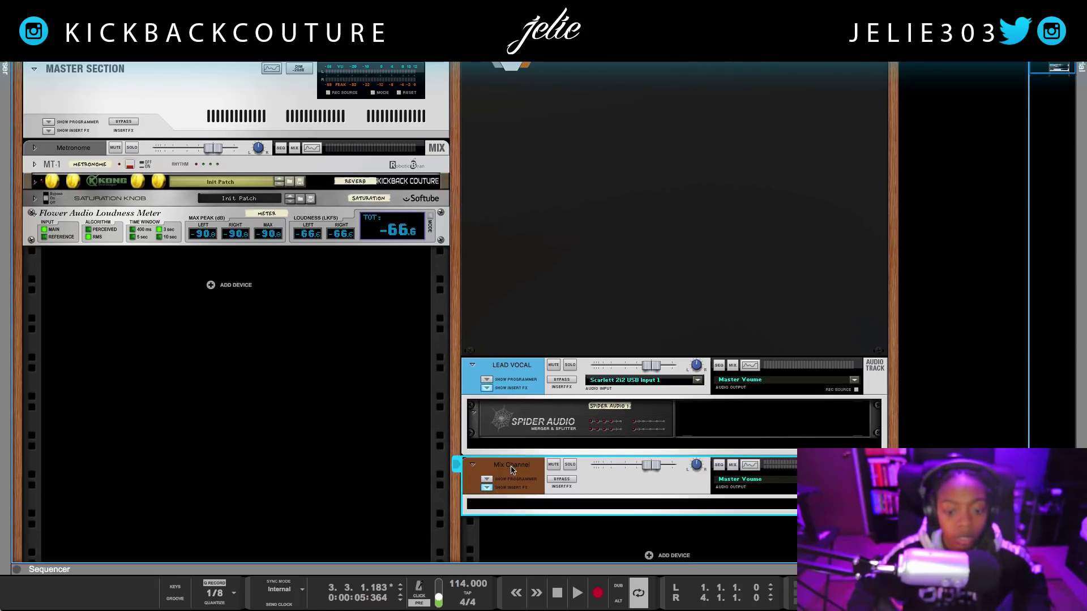
Rename the new mix channel to 'REVERB'.
double_click(512, 468)
type("REVERB")
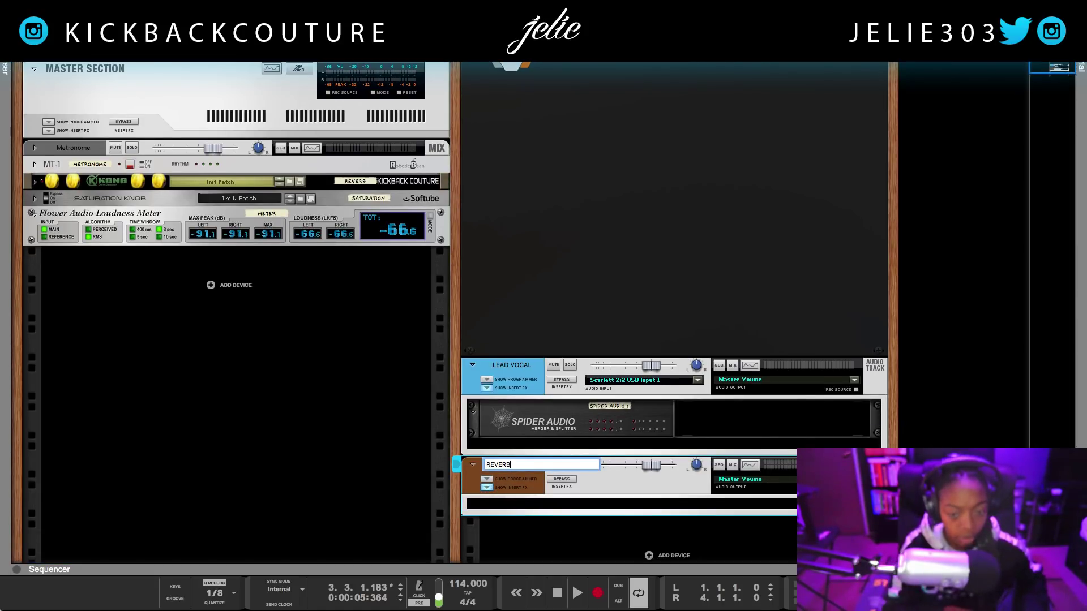
key("Return")
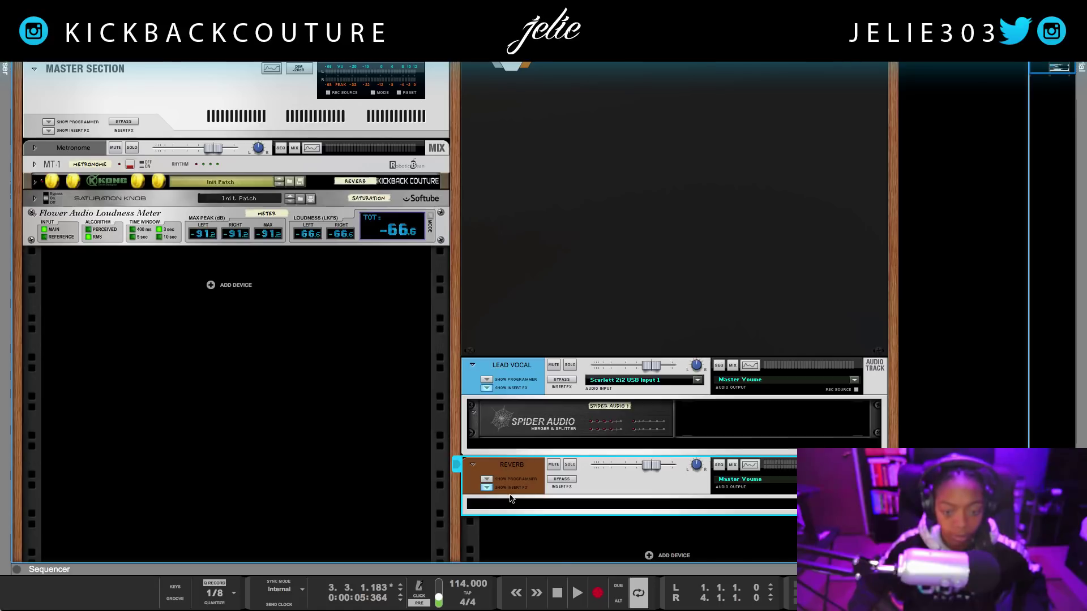
Set the REVERB channel's track colour to Turquoise.
right_click(533, 532)
mouse_move(569, 600)
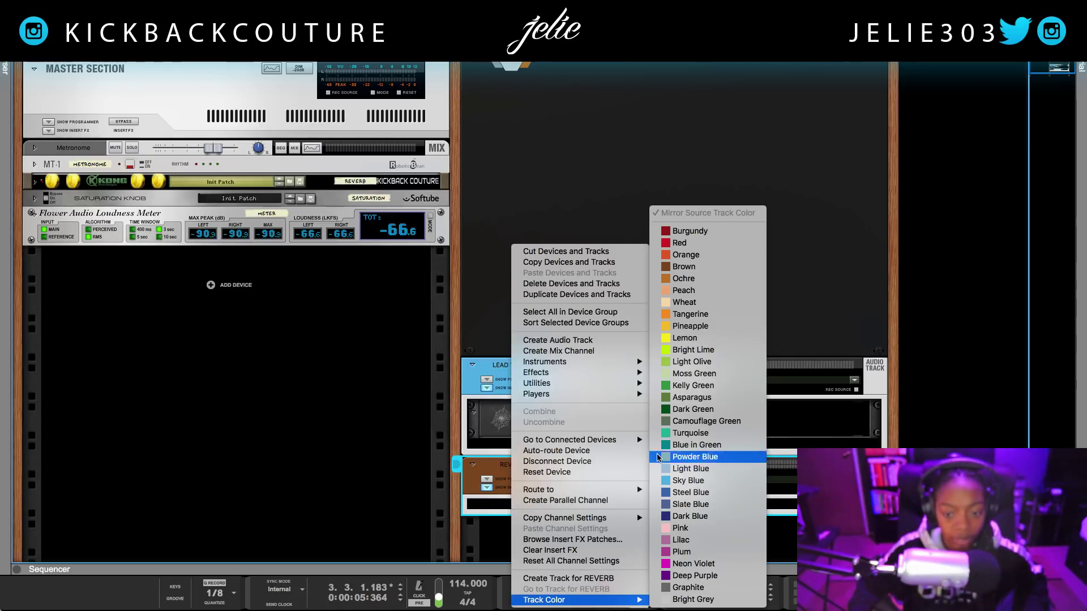
left_click(689, 434)
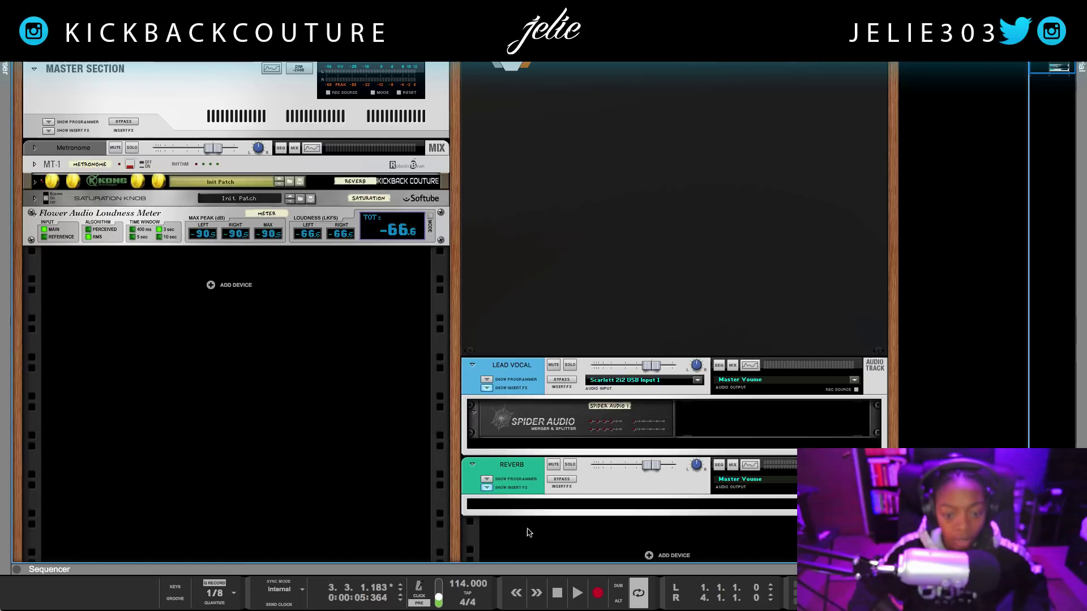
Insert a FabFilter Pro-R reverb from Effects > FabFilter into the rack under REVERB.
right_click(644, 545)
mouse_move(672, 568)
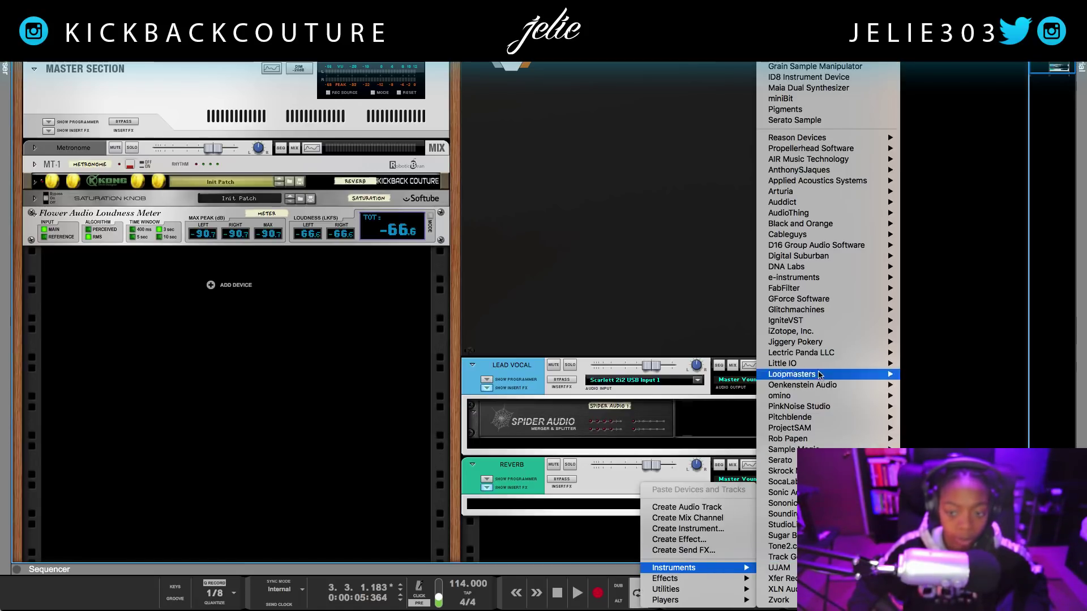
mouse_move(791, 287)
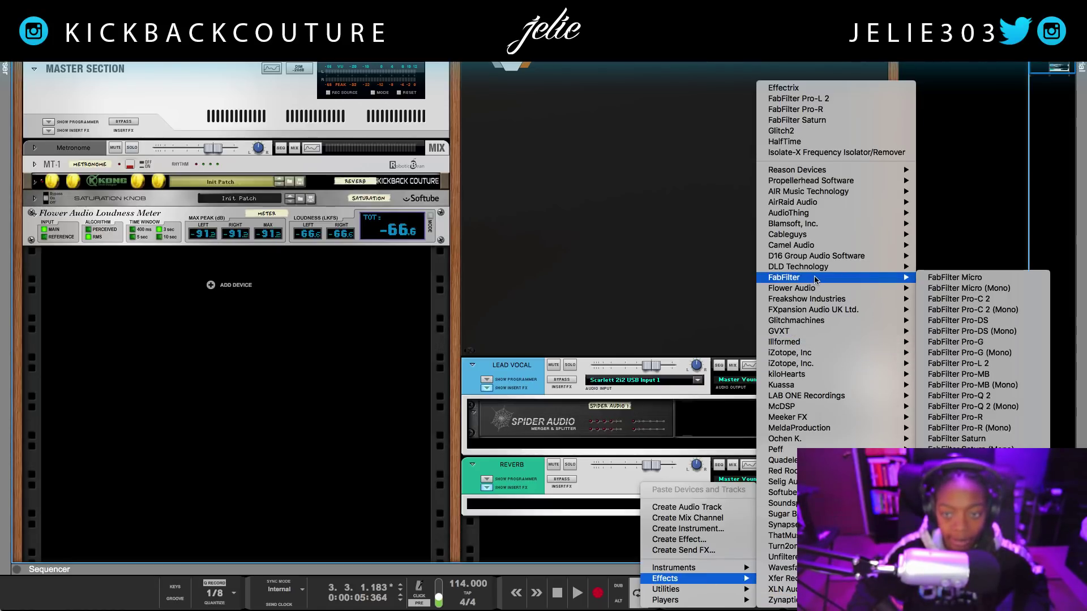
left_click(971, 418)
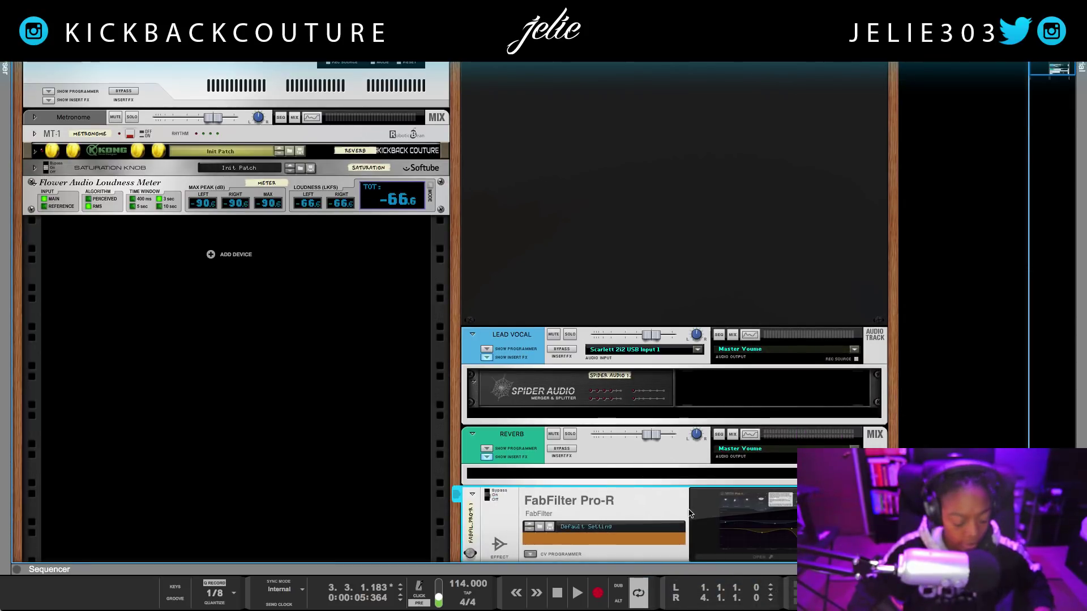
key("Delete")
right_click(655, 562)
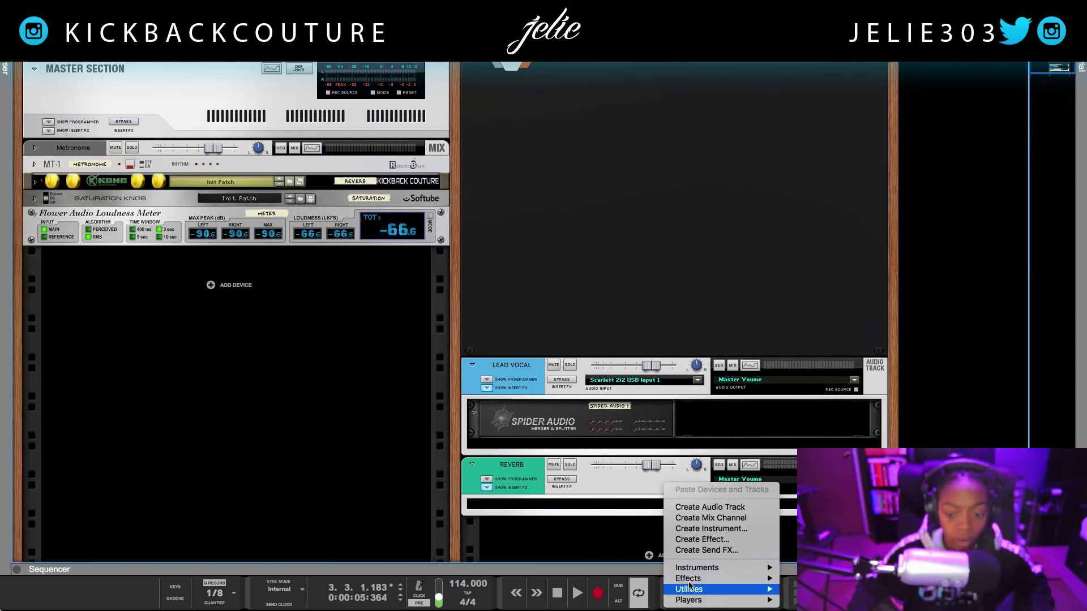
mouse_move(714, 578)
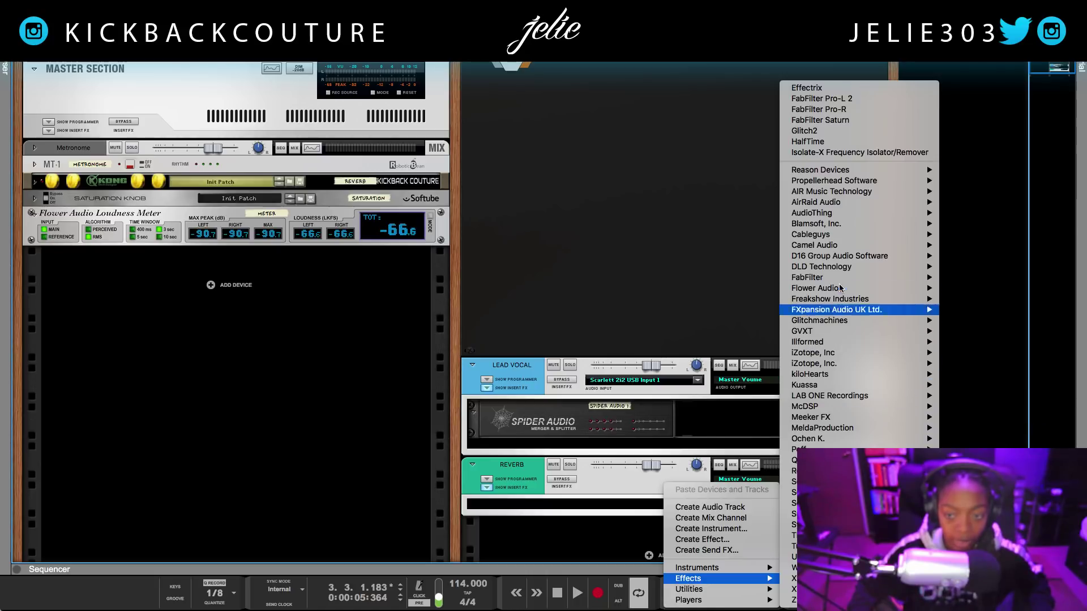
mouse_move(835, 383)
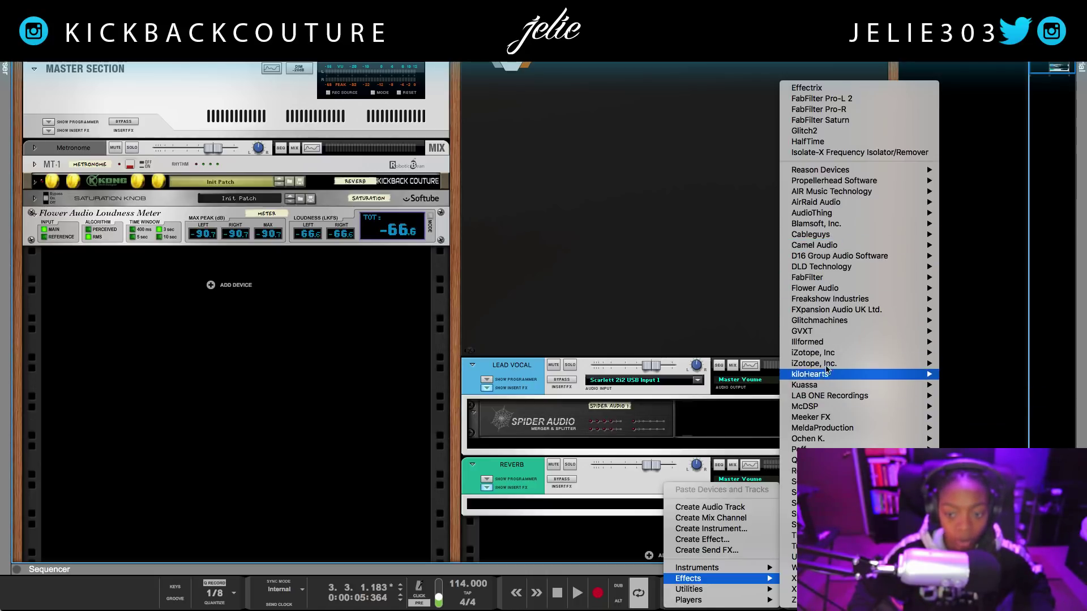
mouse_move(821, 341)
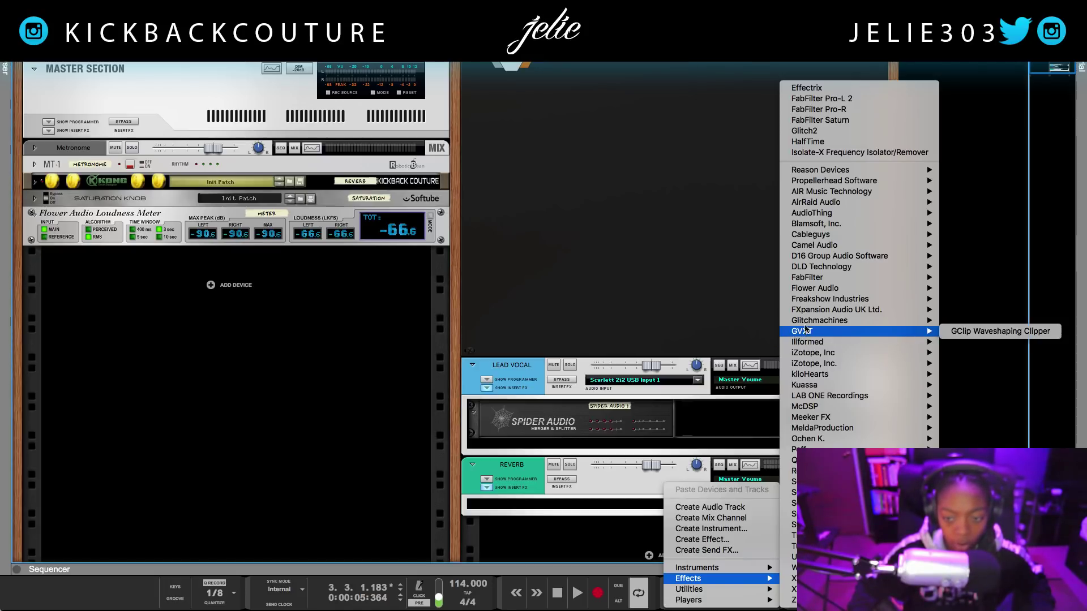
mouse_move(809, 277)
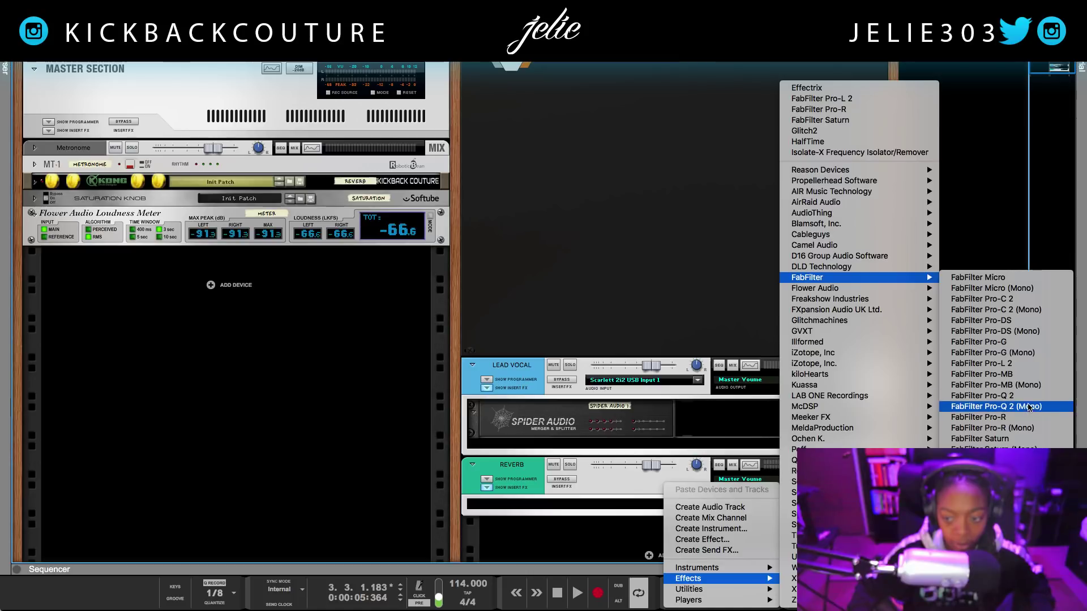
left_click(1022, 417)
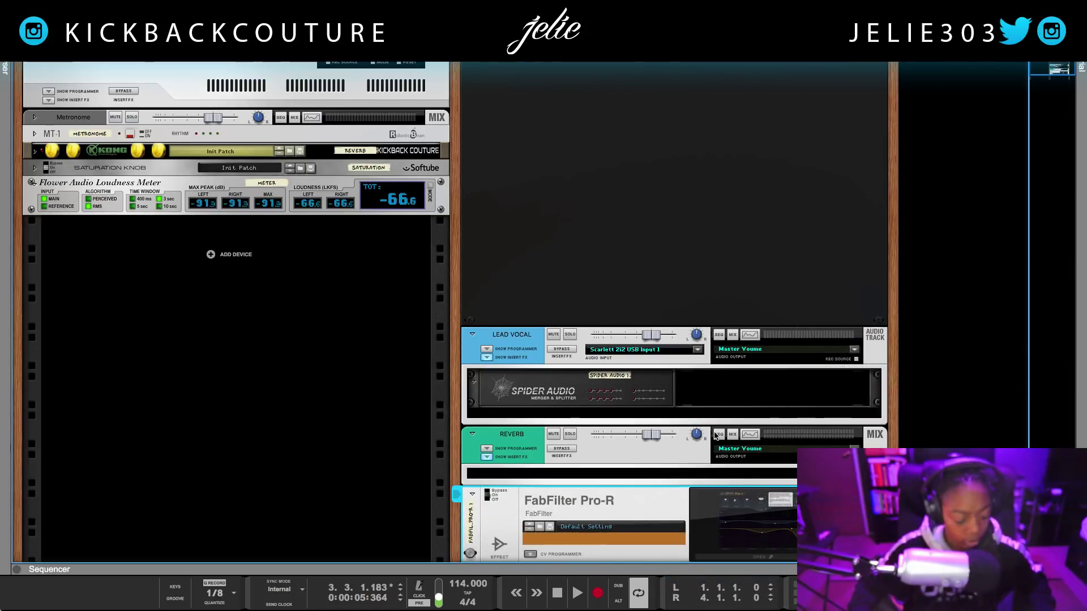
Cable Pro-R's output into the REVERB channel and Spider split output 1 into Pro-R, then play.
key("Tab")
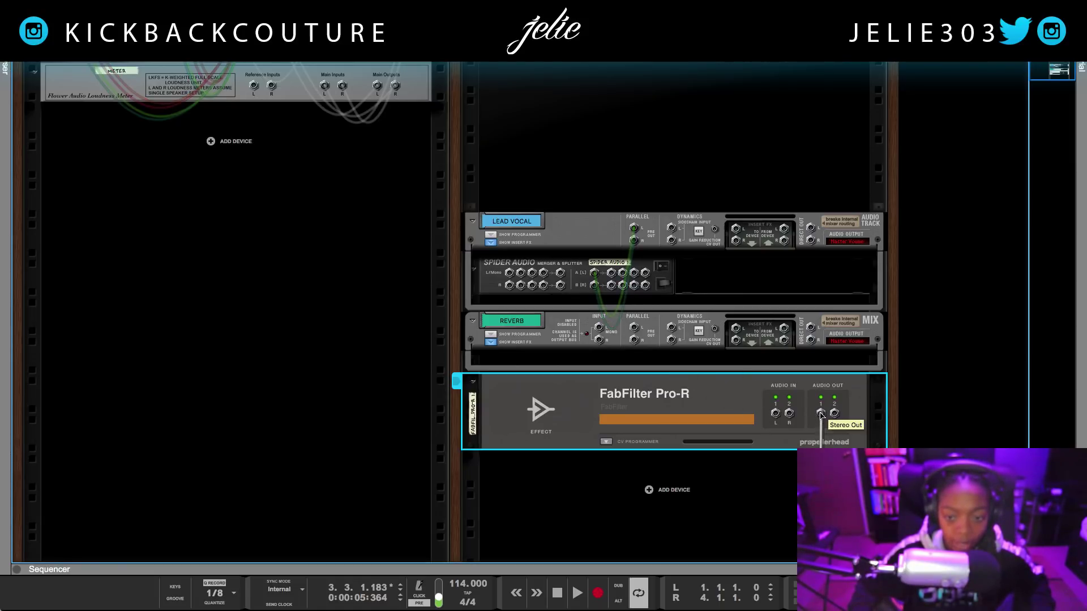
left_click_drag(821, 415, 600, 338)
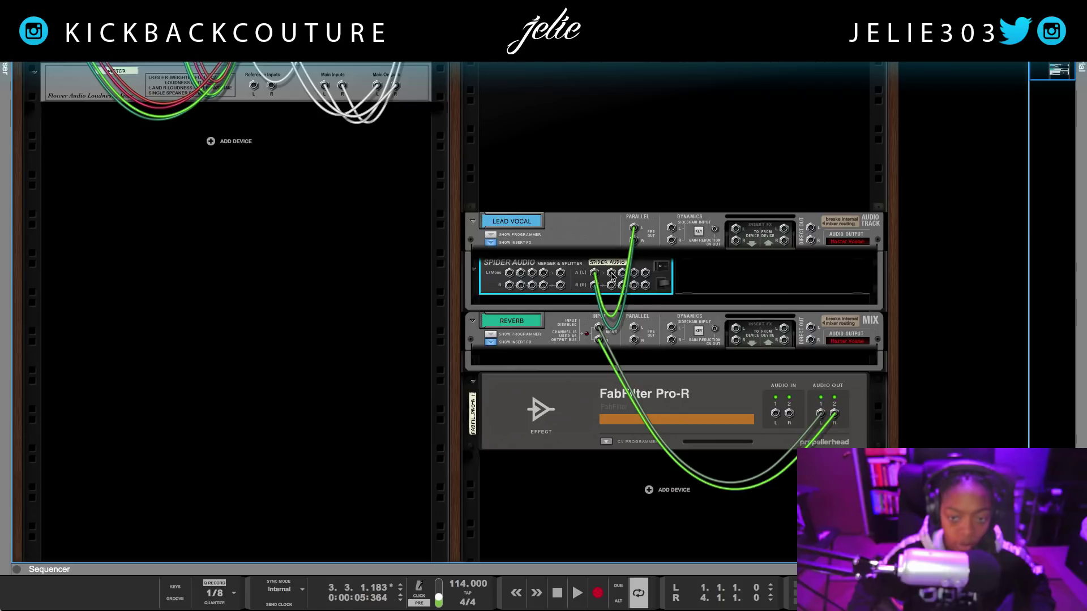
left_click(611, 276)
left_click_drag(612, 276, 774, 414)
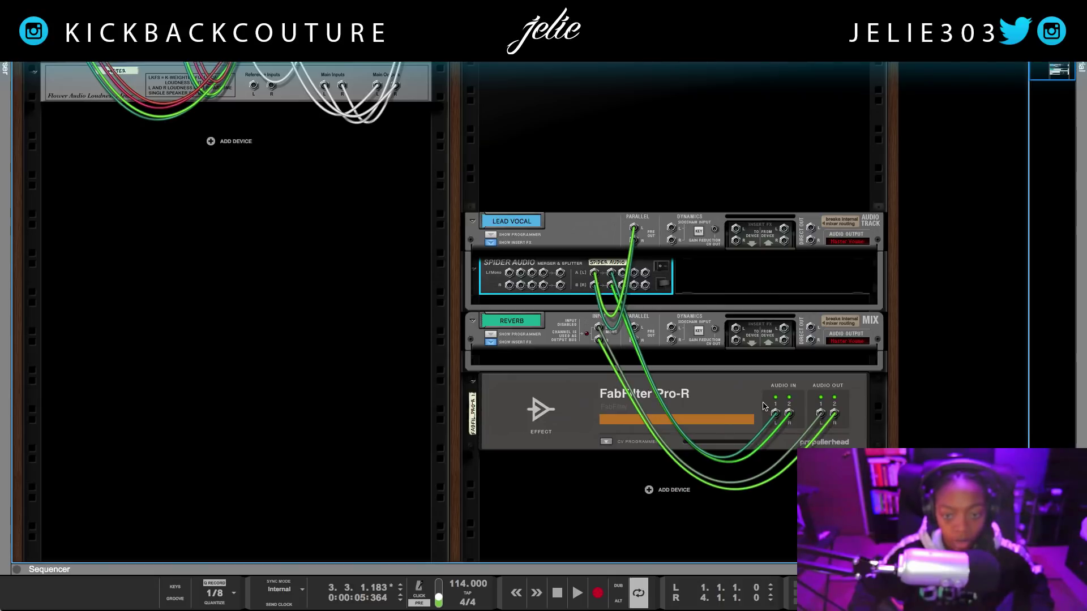
key("Tab")
key("space")
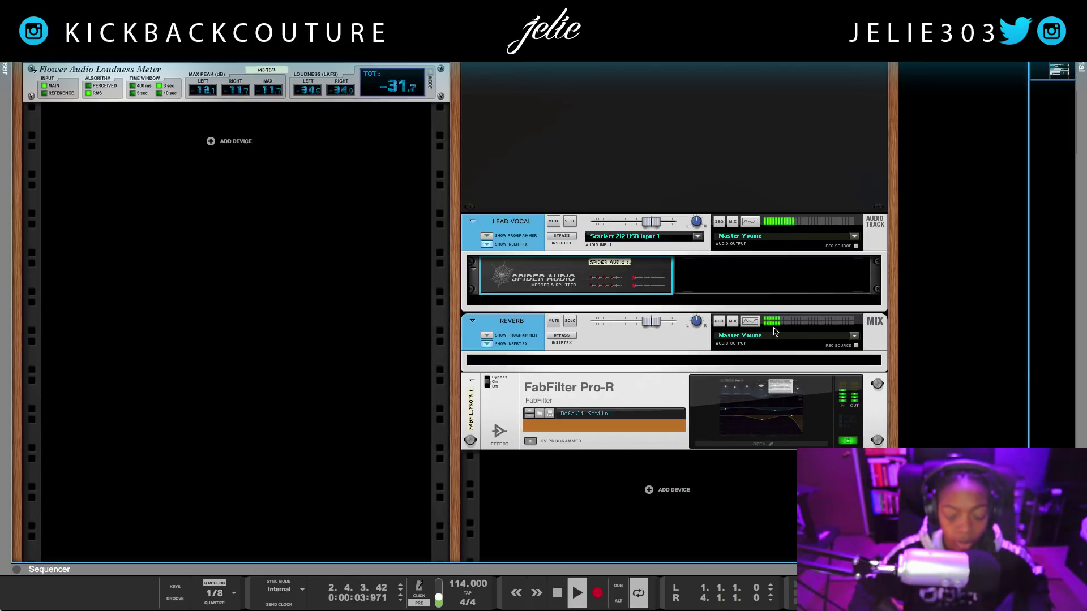
Cable Spider Audio's split output 2 into the REVERB channel's sidechain input.
key("Tab")
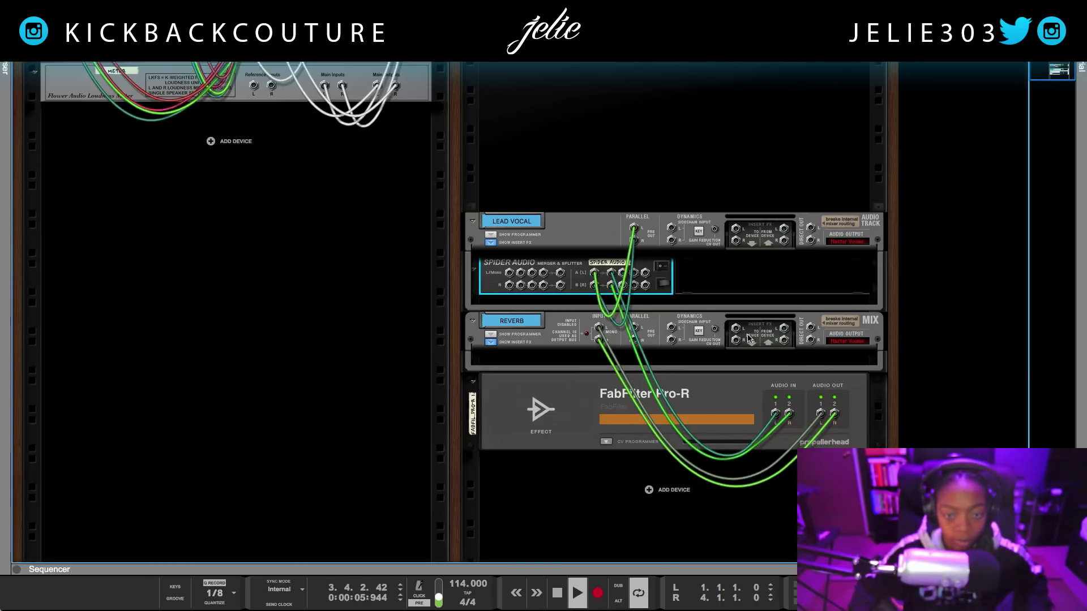
key("space")
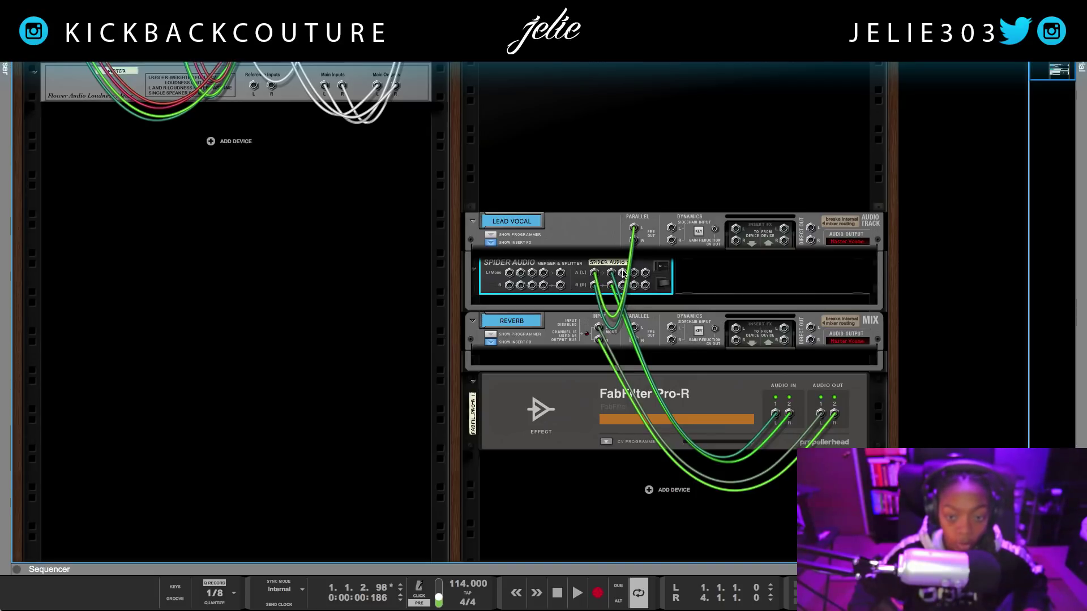
left_click_drag(622, 274, 672, 332)
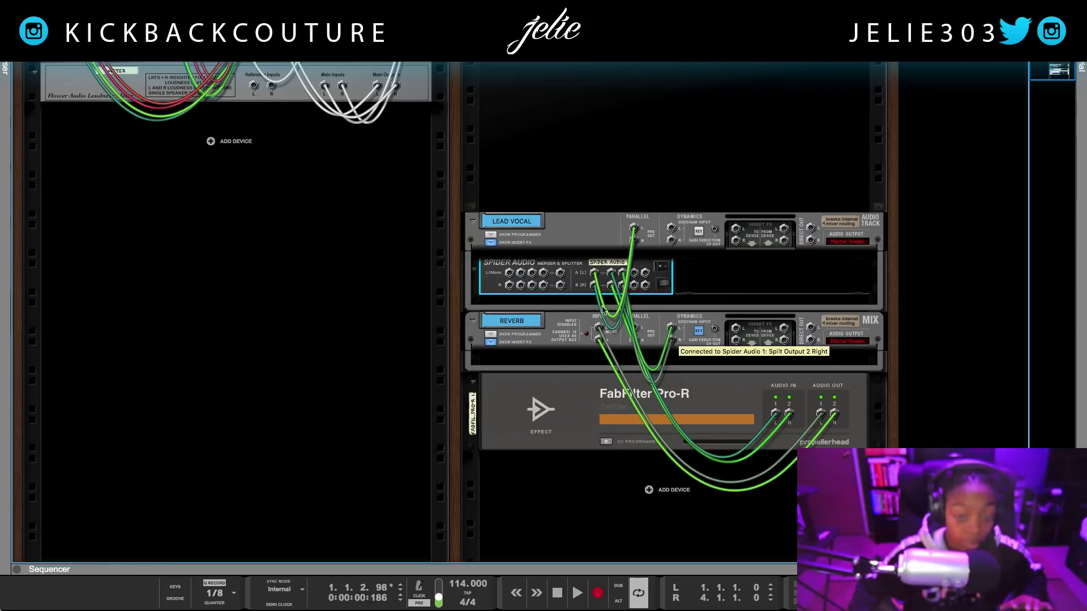
left_click(568, 243)
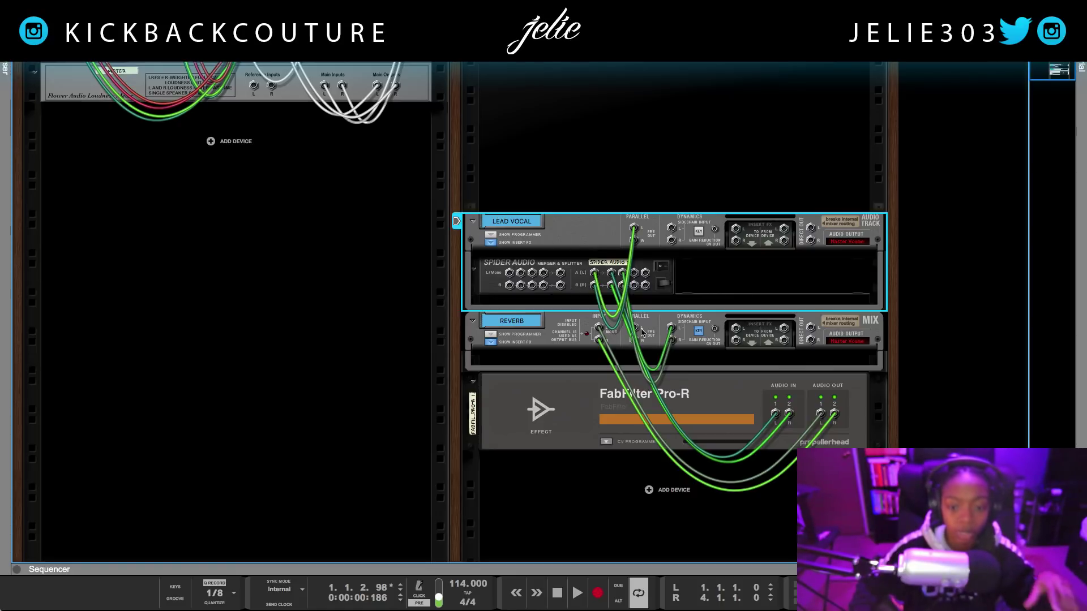
left_click(681, 326)
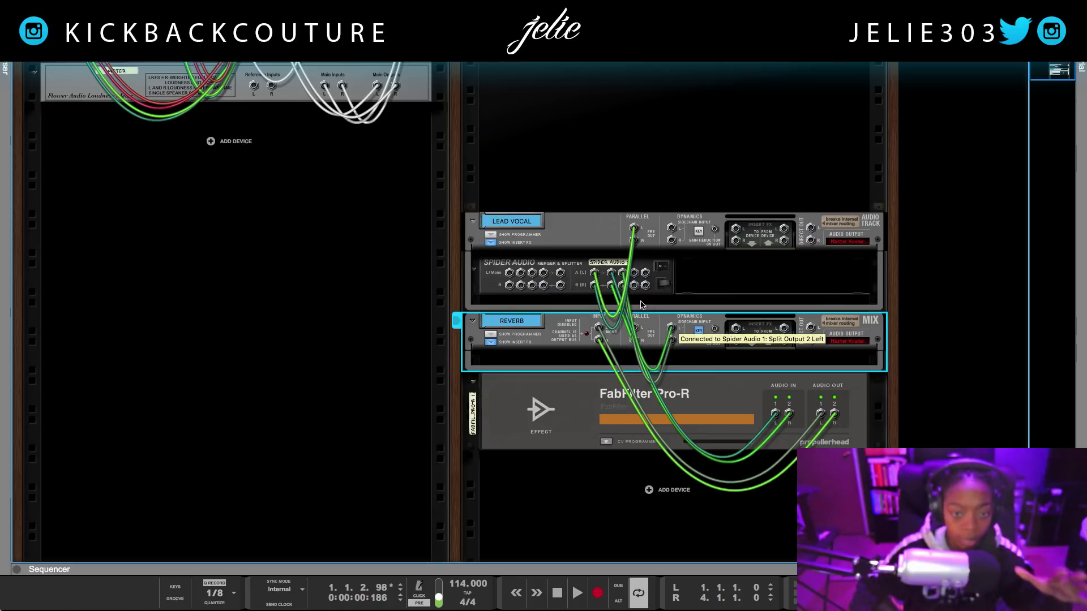
left_click(601, 242)
key("Tab")
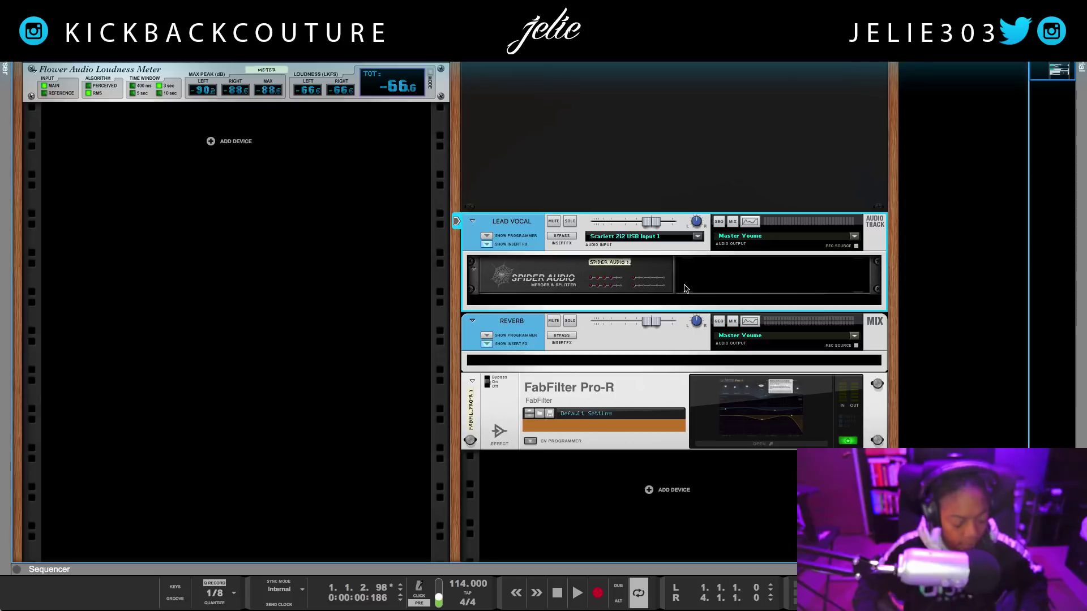
key("F5")
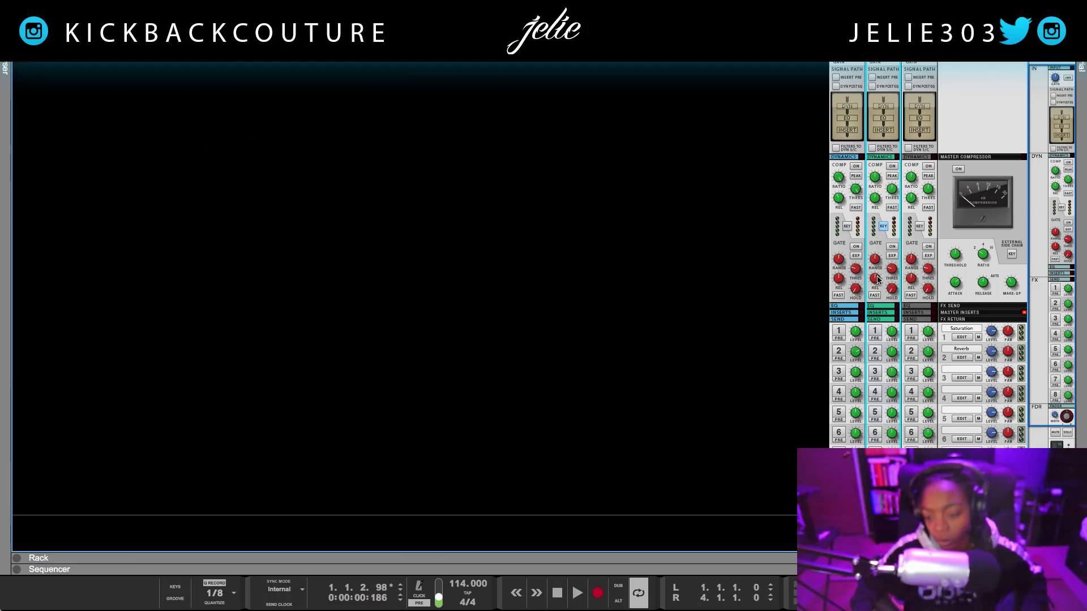
Play the mix in the main mixer to listen to it.
key("space")
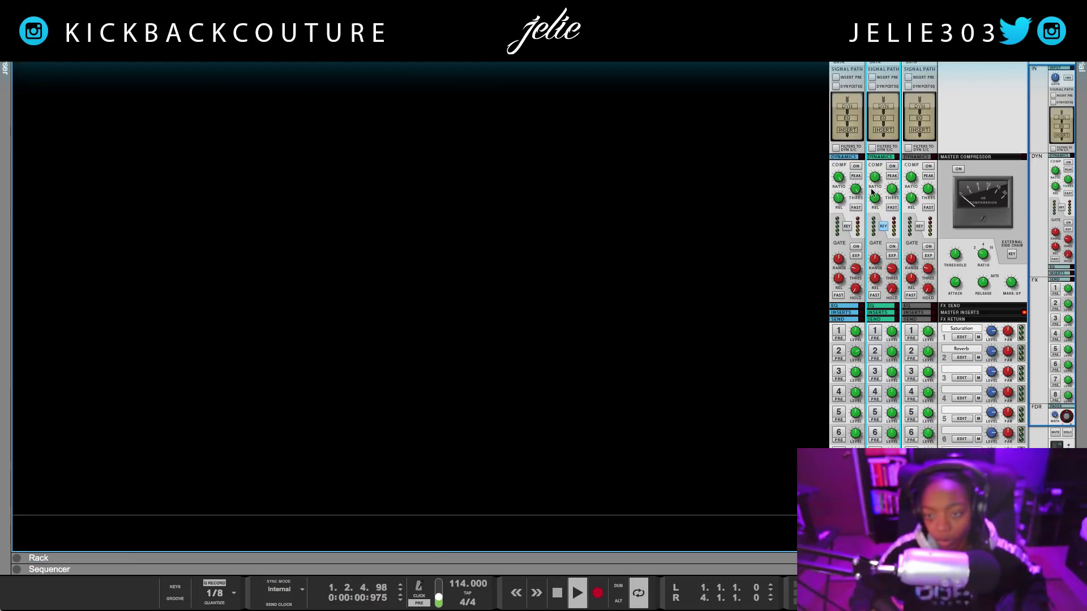
scroll(892, 286, "down", 3)
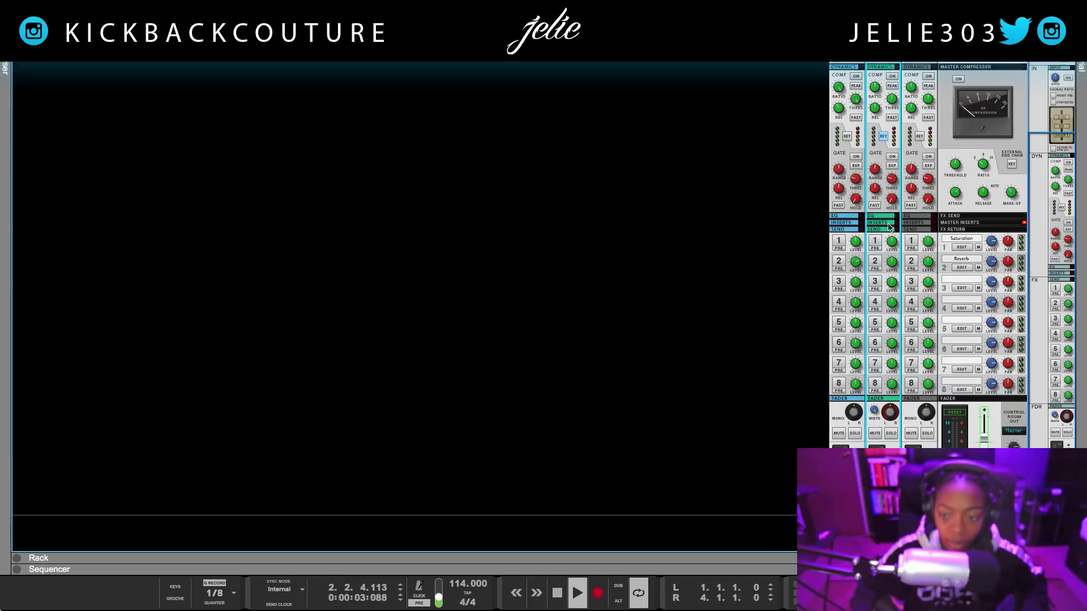
scroll(881, 231, "up", 4)
key("space")
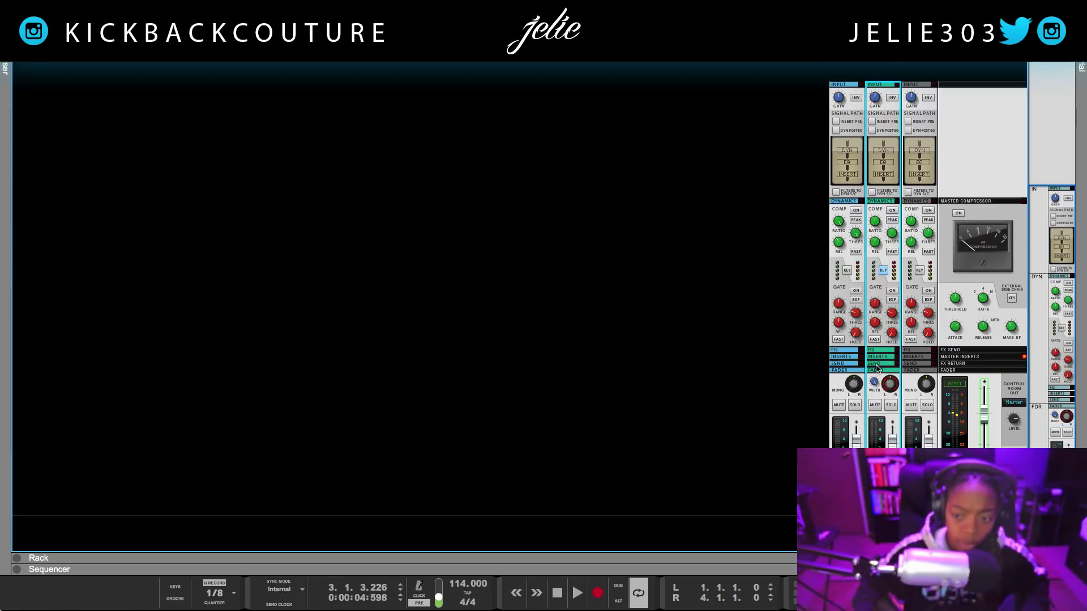
Switch on channel 2's compressor and replay the song from the beginning.
key("space")
left_click(891, 211)
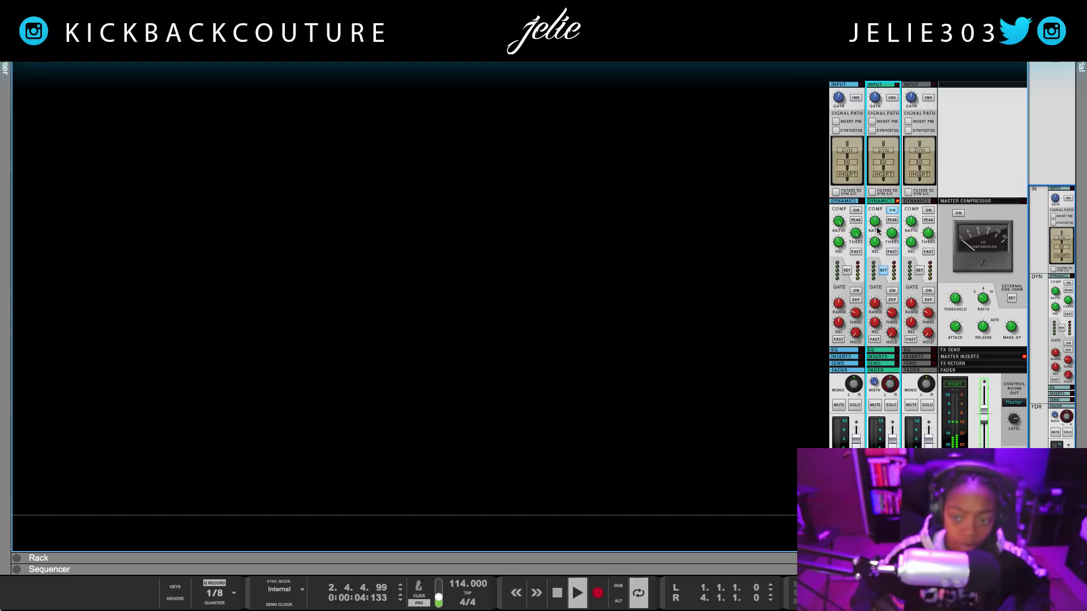
key("space")
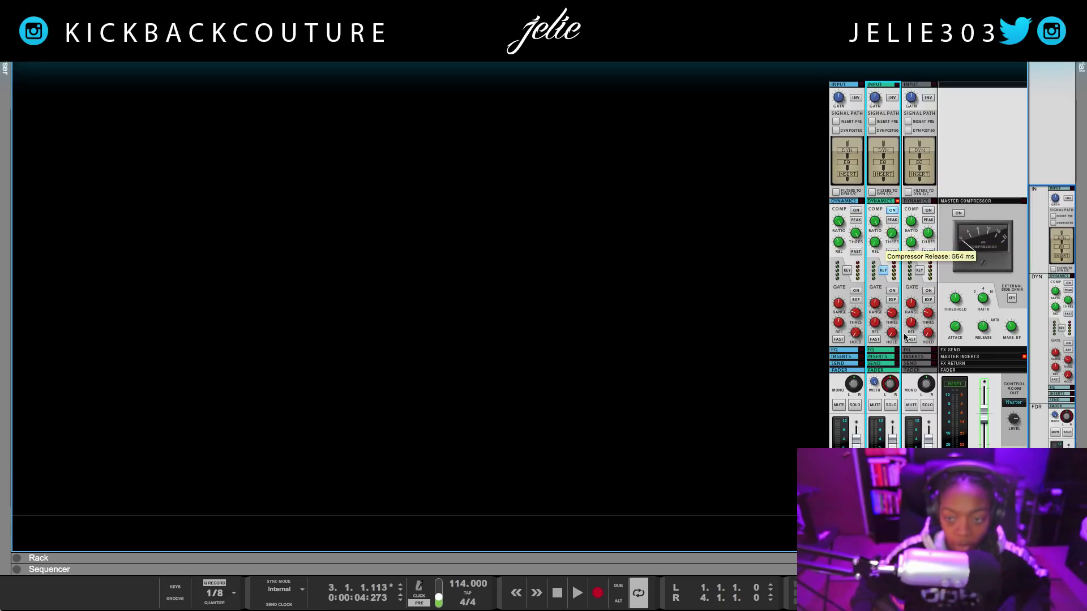
key("Home")
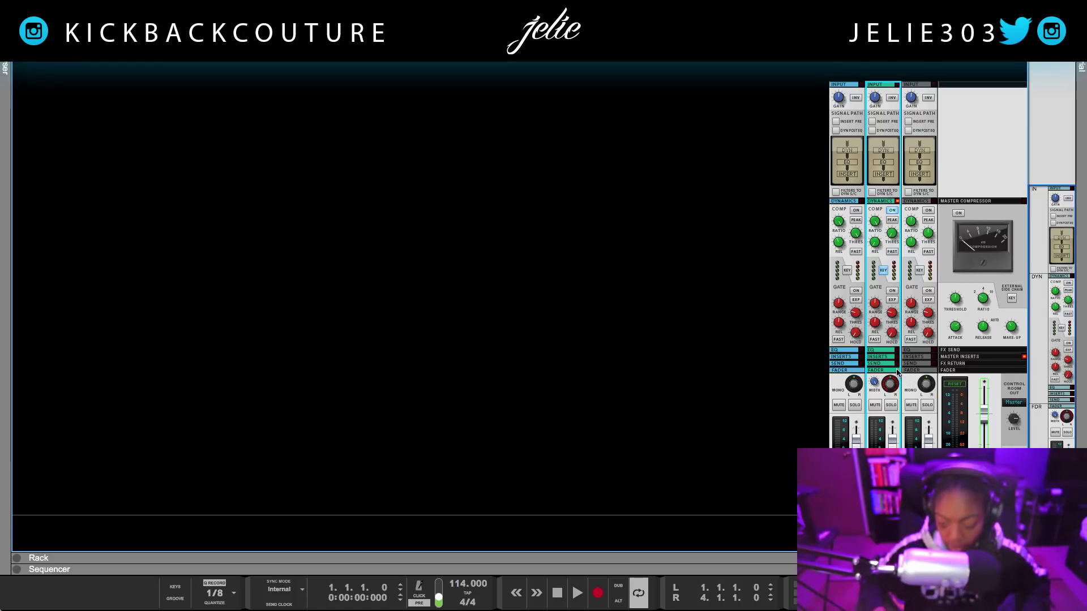
key("space")
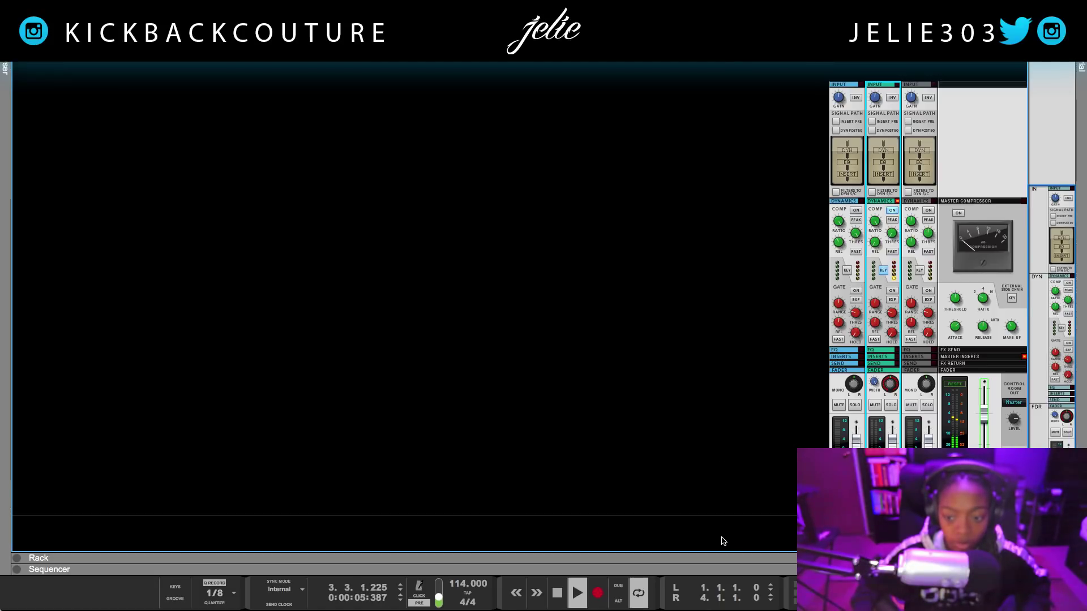
key("space")
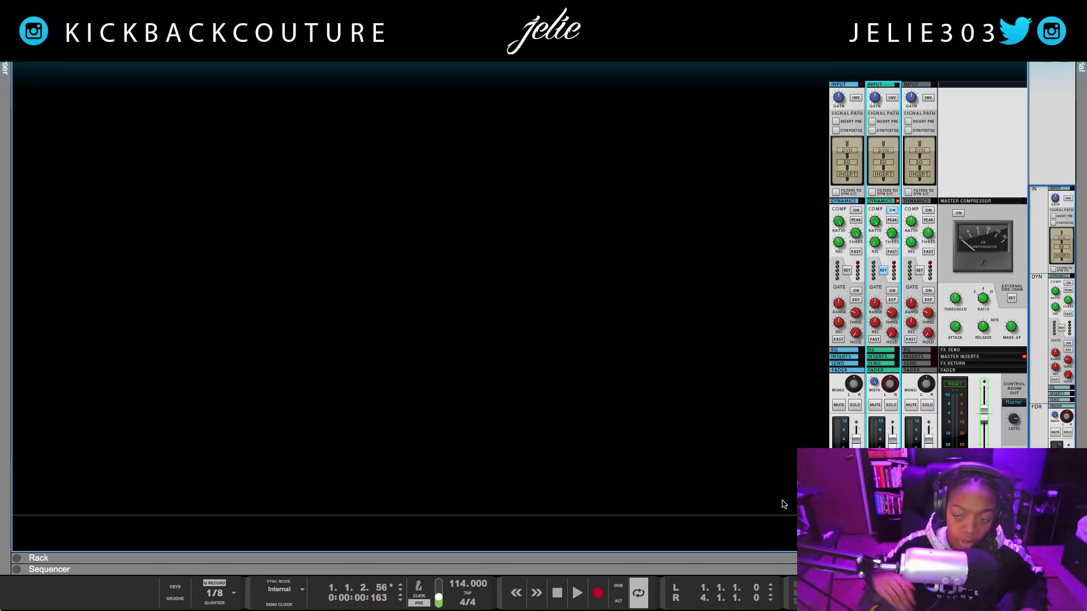
During playback, lower channel 2's input gain to -8.57 dB and raise compressor release to about 646 ms.
key("space")
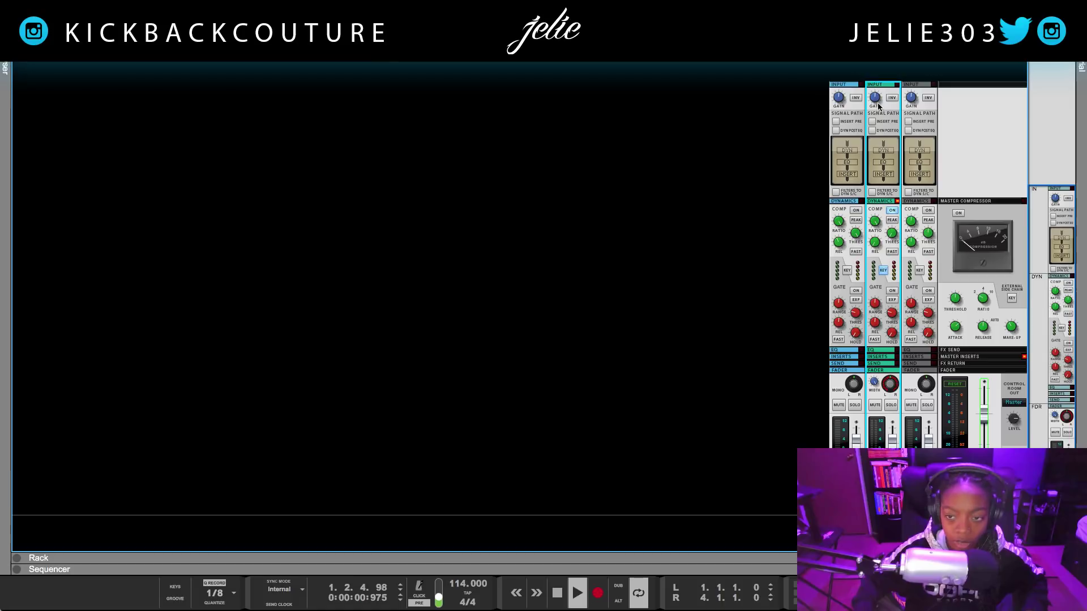
left_click_drag(877, 103, 873, 114)
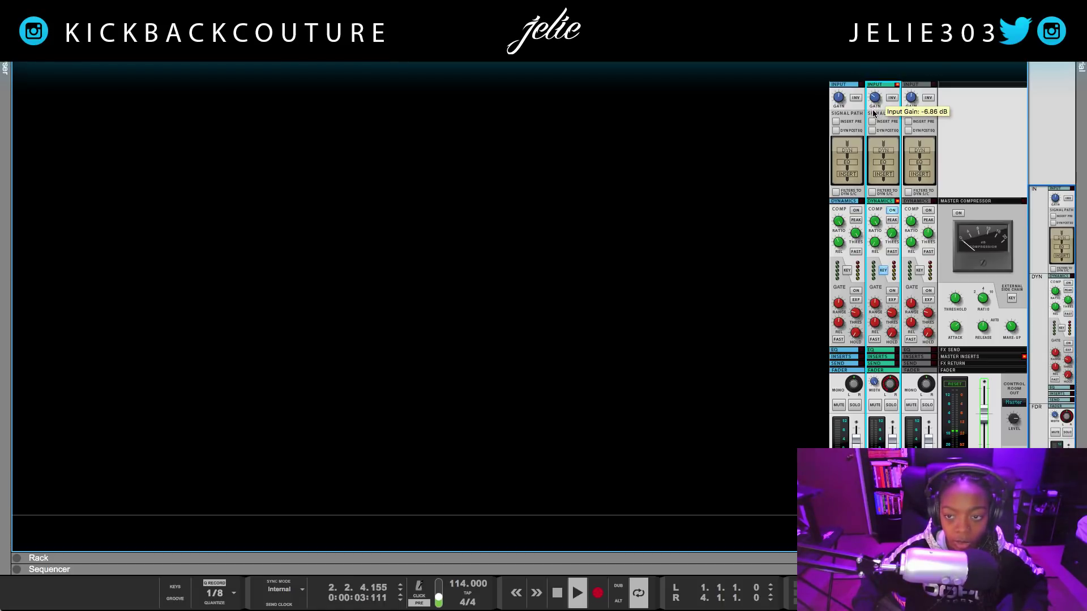
key("space")
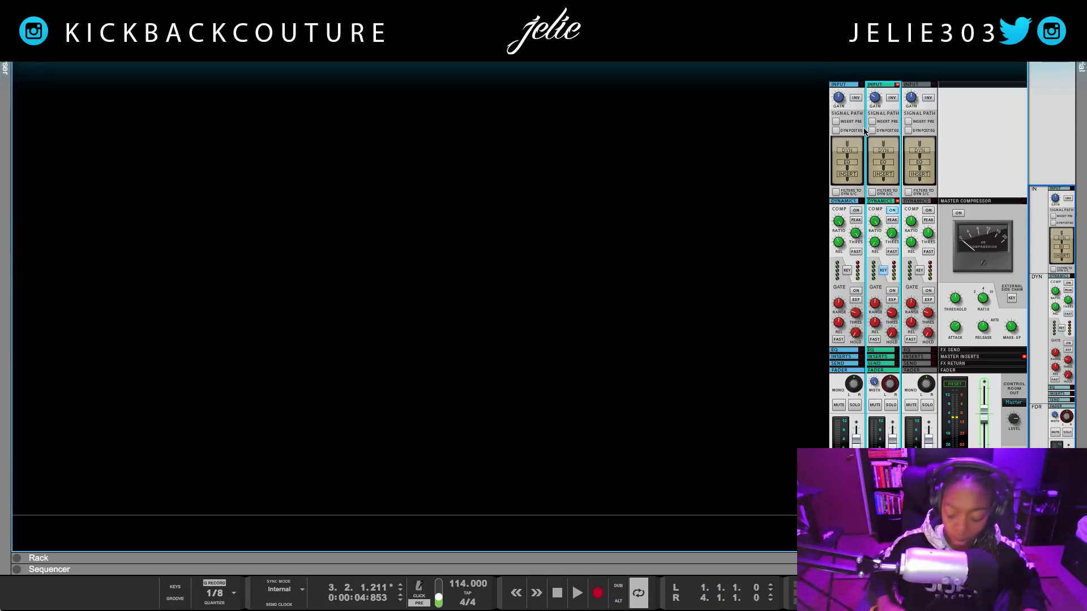
key("space")
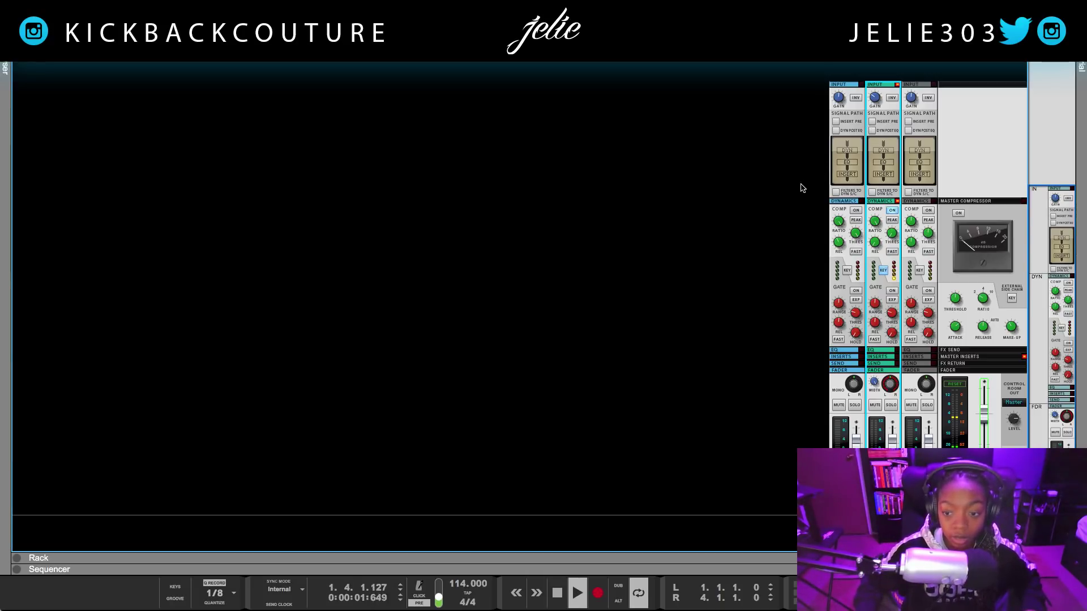
mouse_move(875, 101)
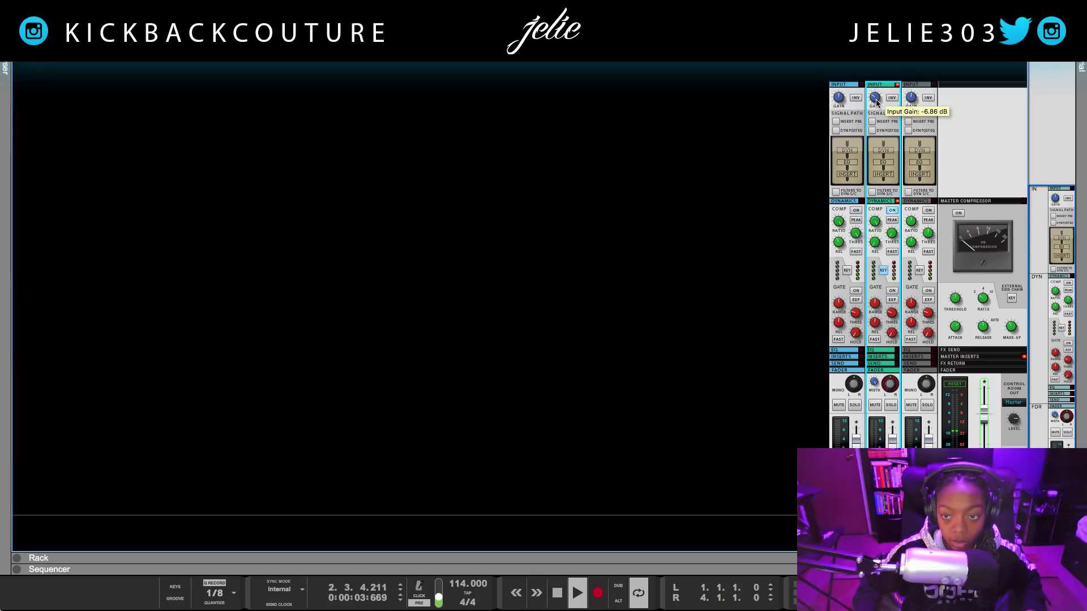
left_click_drag(874, 100, 874, 104)
mouse_move(875, 249)
left_click_drag(874, 249, 876, 204)
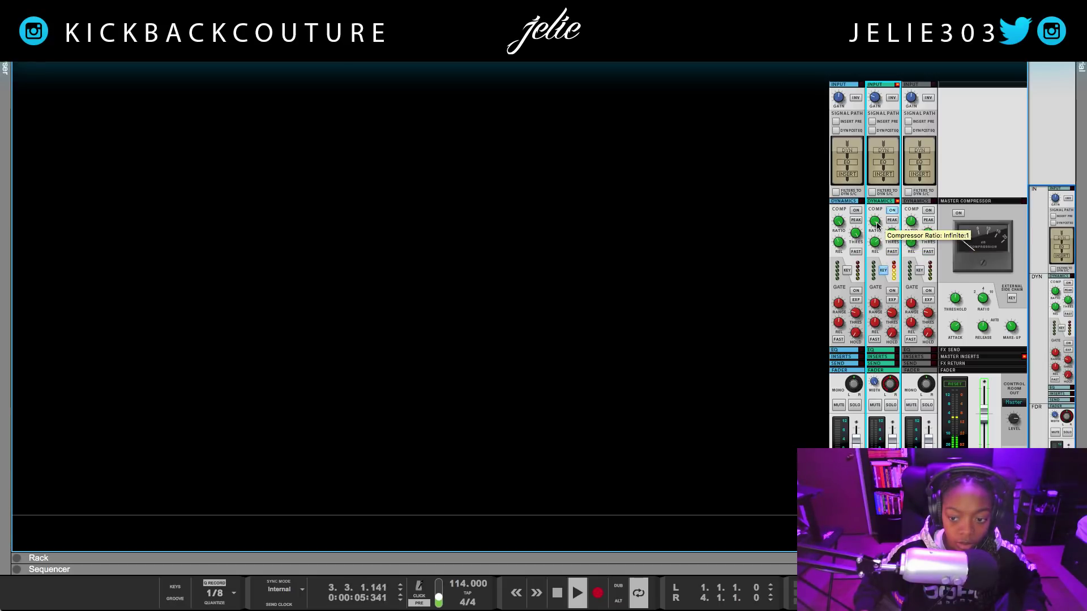